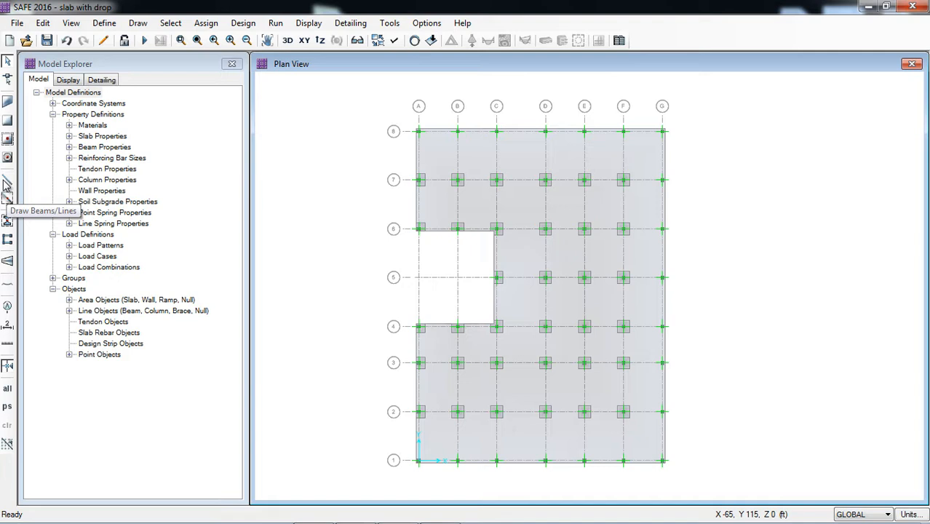
Draw a straight beam with property BEAM 12x15 inch along grid line 8, from grid point A-8 to G-8.
click(6, 185)
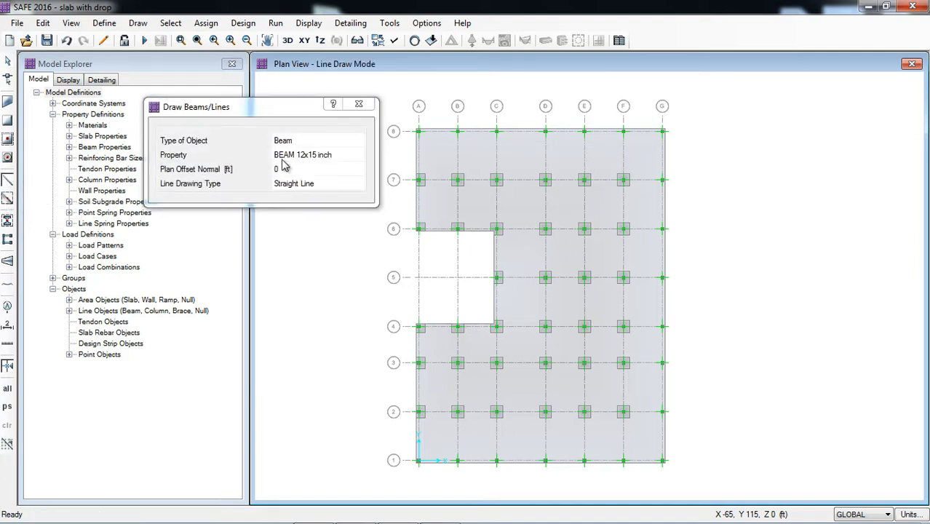
click(294, 156)
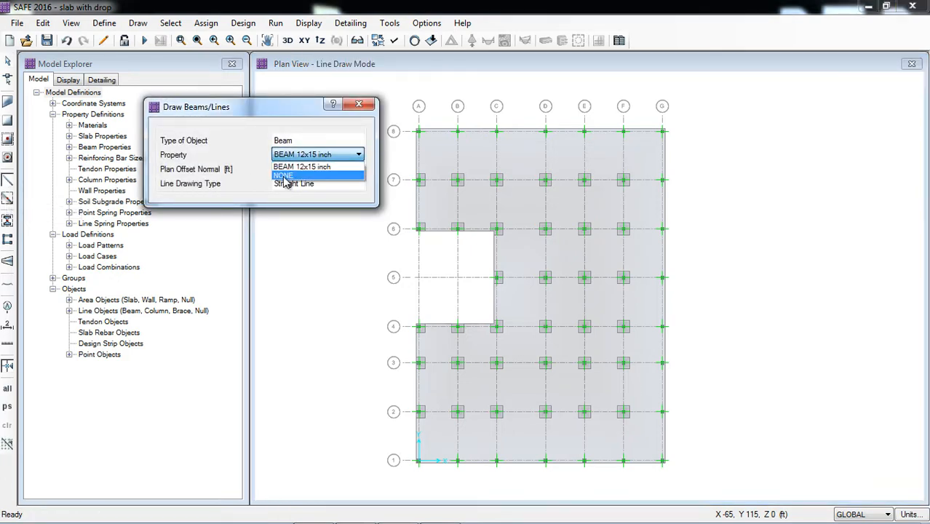
click(310, 164)
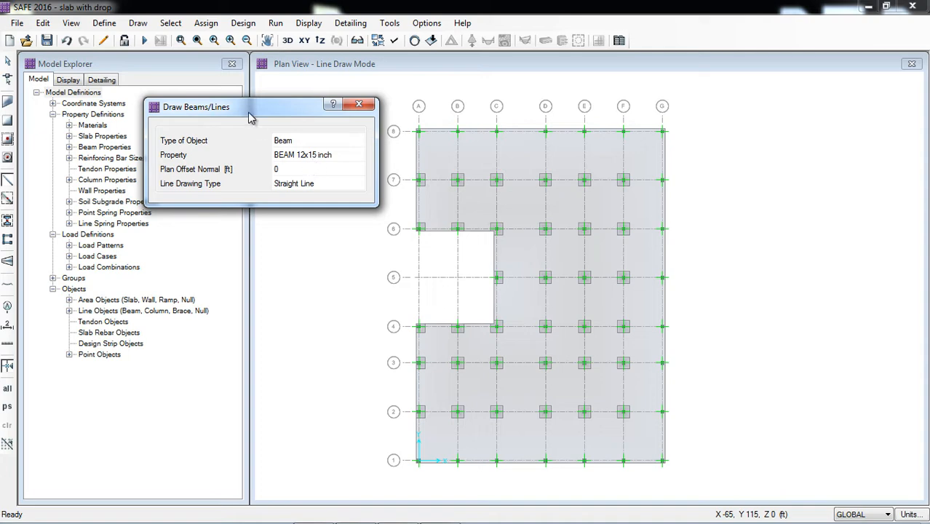
drag(249, 118, 203, 116)
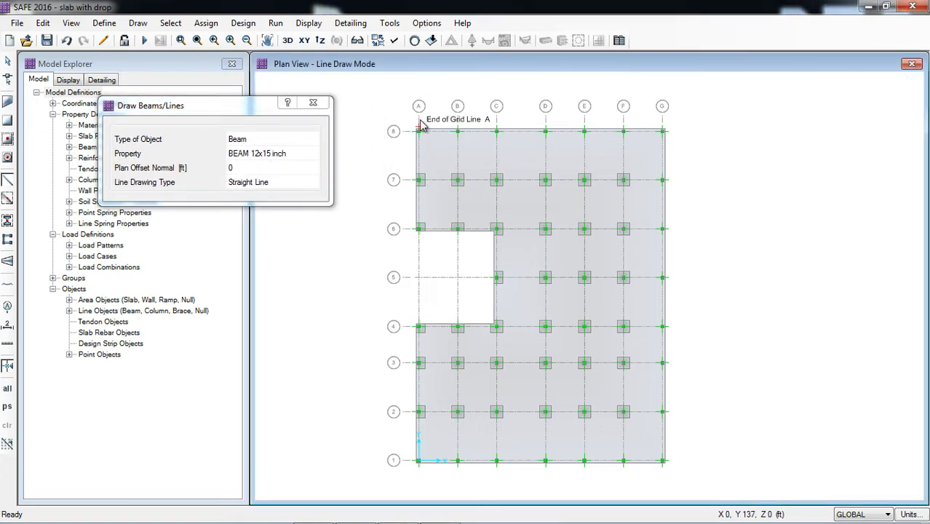
scroll(420, 127, up, 2)
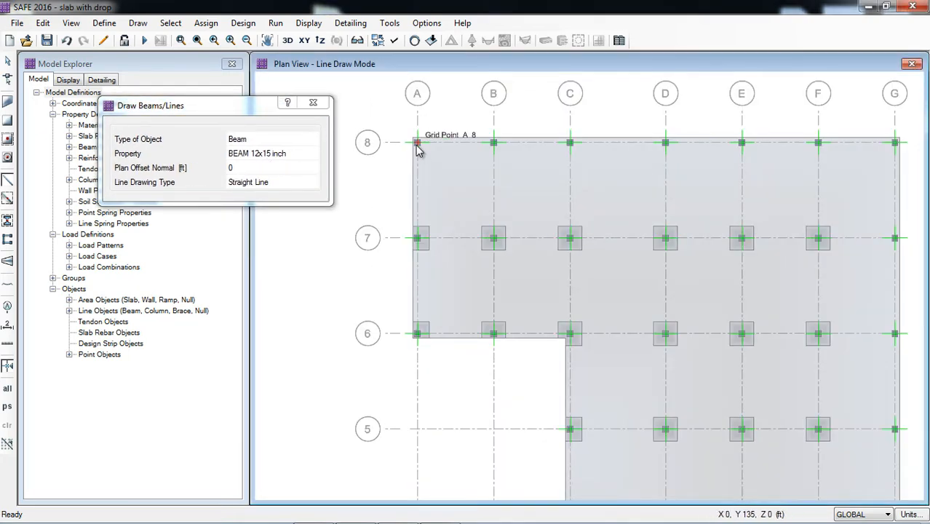
click(417, 143)
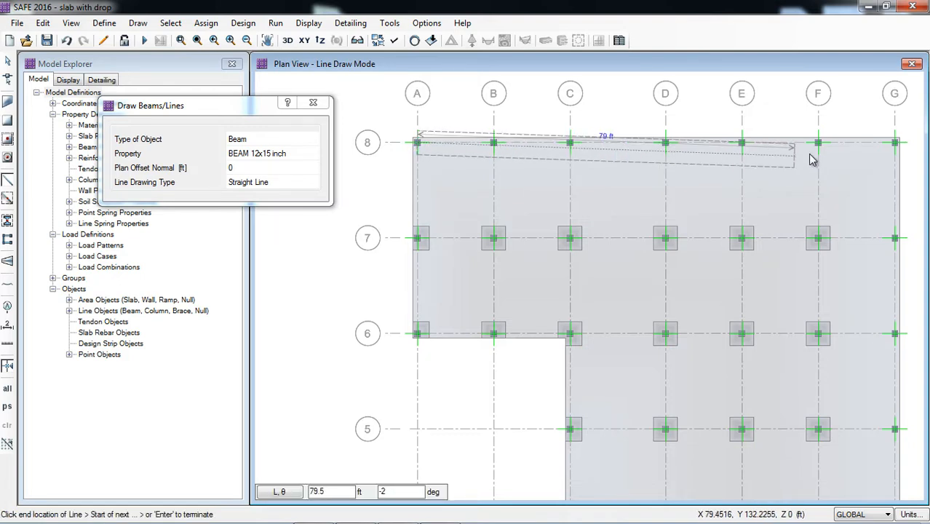
click(895, 143)
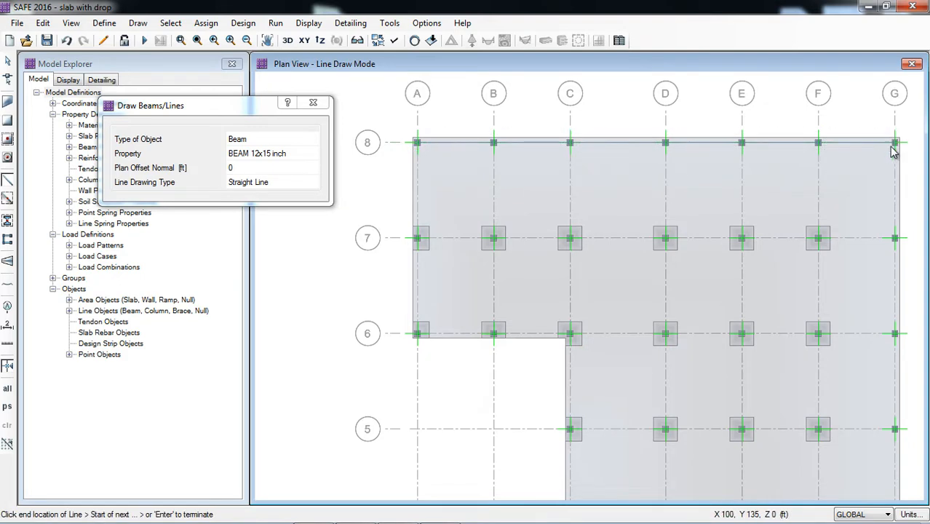
Continue the 12x15 inch beam down grid line G, from grid point G-8 to G-1.
scroll(660, 108, down, 2)
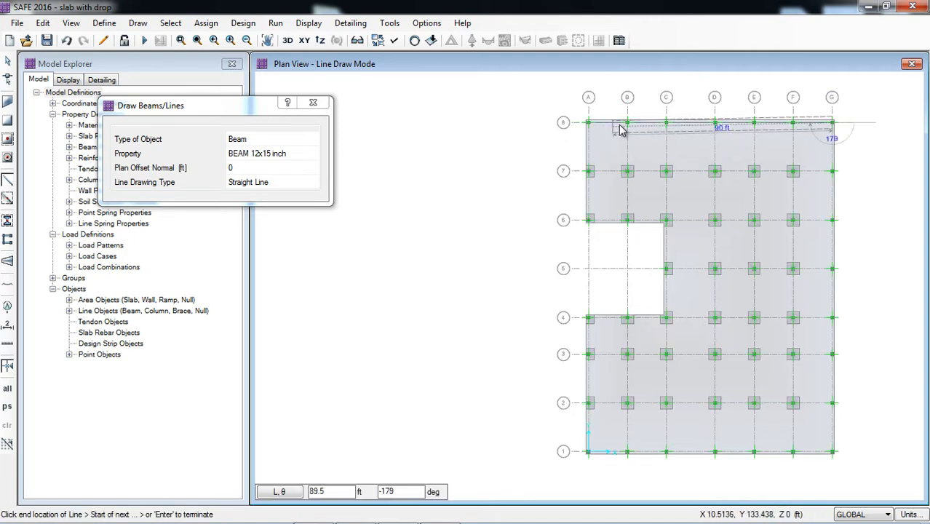
scroll(666, 133, up, 2)
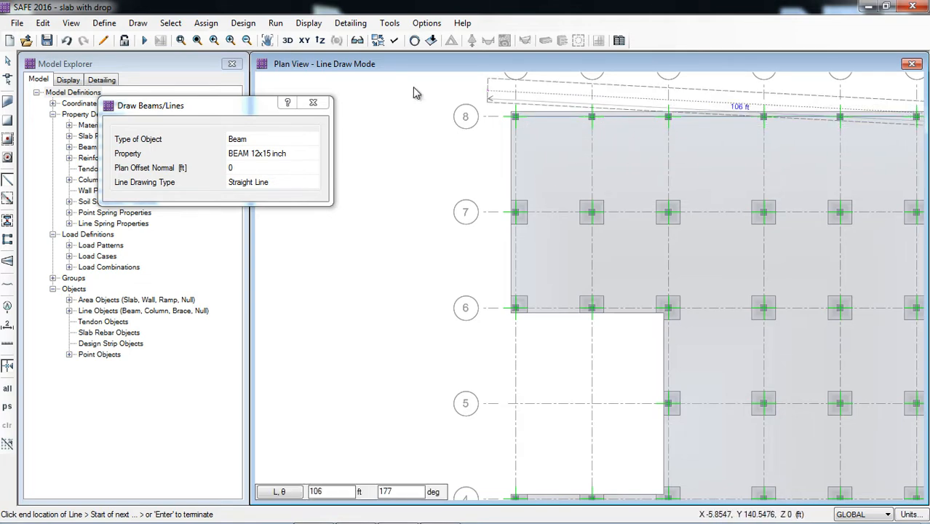
scroll(438, 114, down, 2)
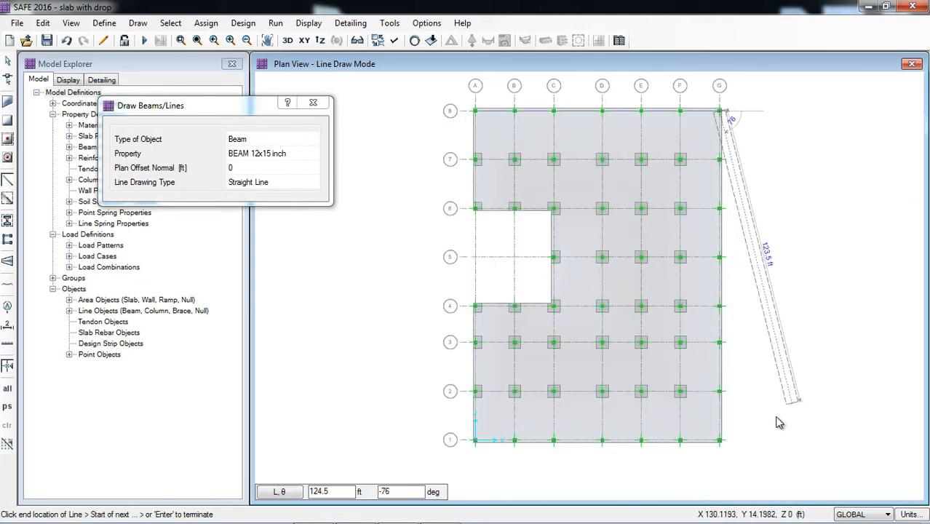
scroll(721, 443, up, 3)
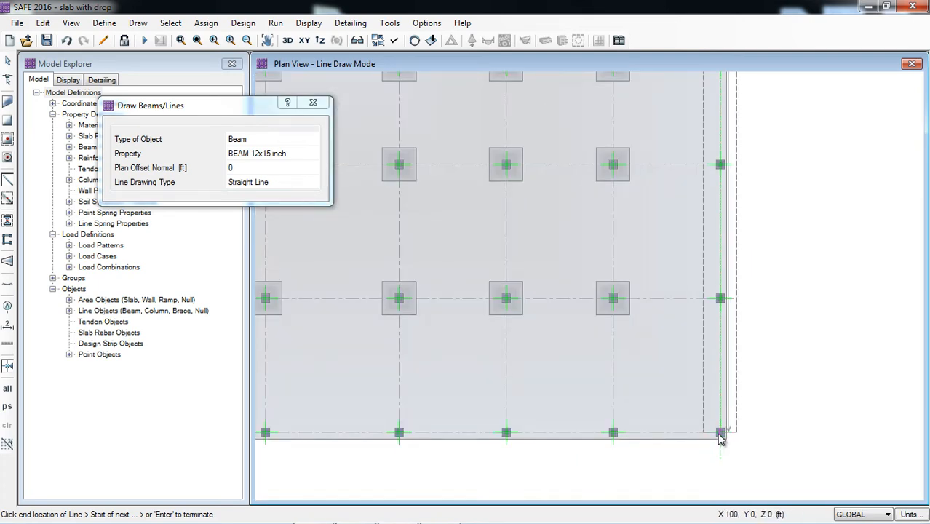
click(720, 435)
Continue the edge beam along grid line 1 from G-1 to A-1 and end beam drawing.
scroll(757, 455, down, 3)
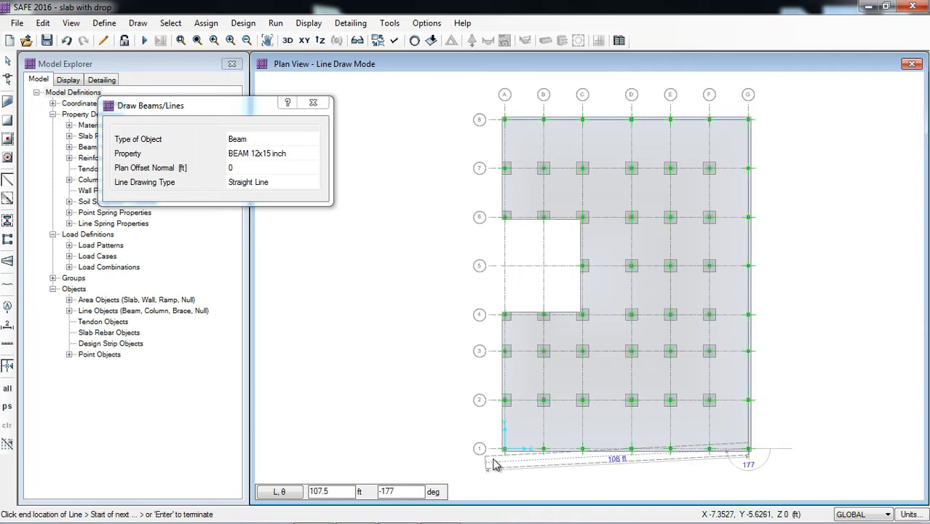
scroll(504, 451, up, 3)
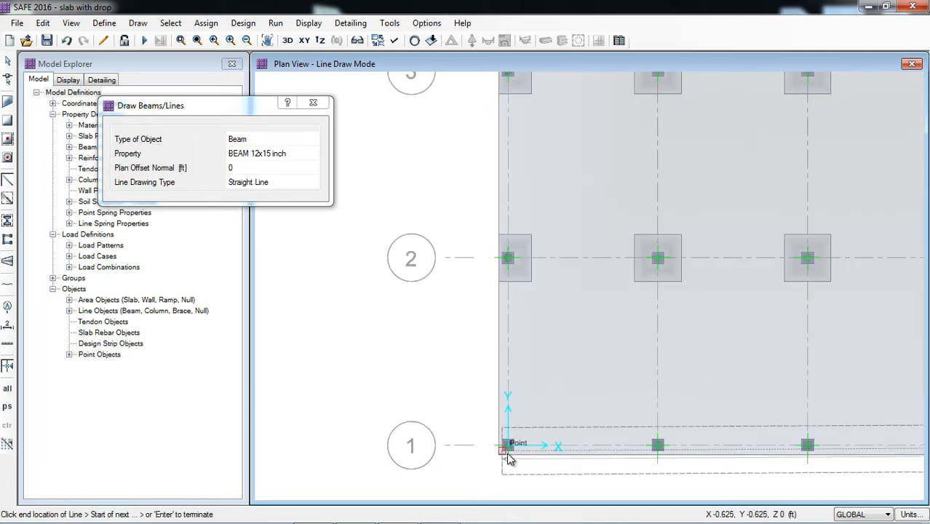
click(509, 450)
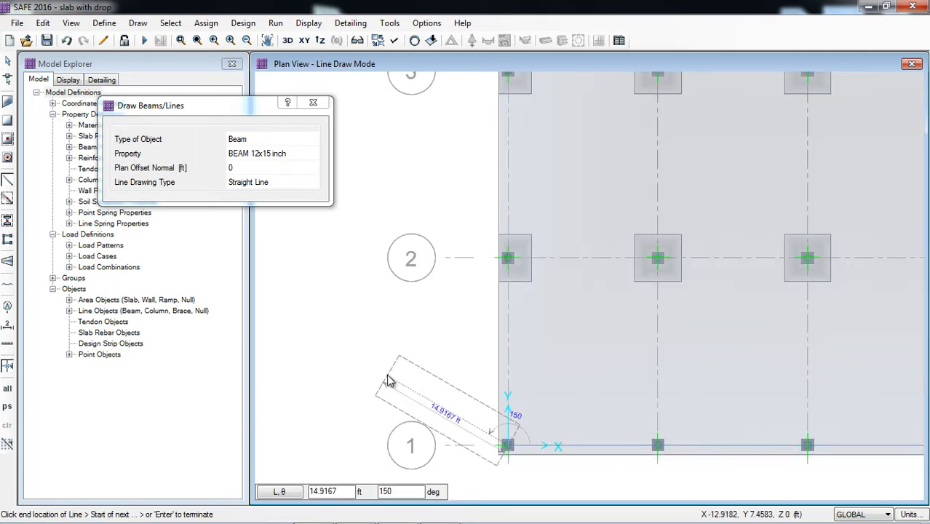
right_click(391, 378)
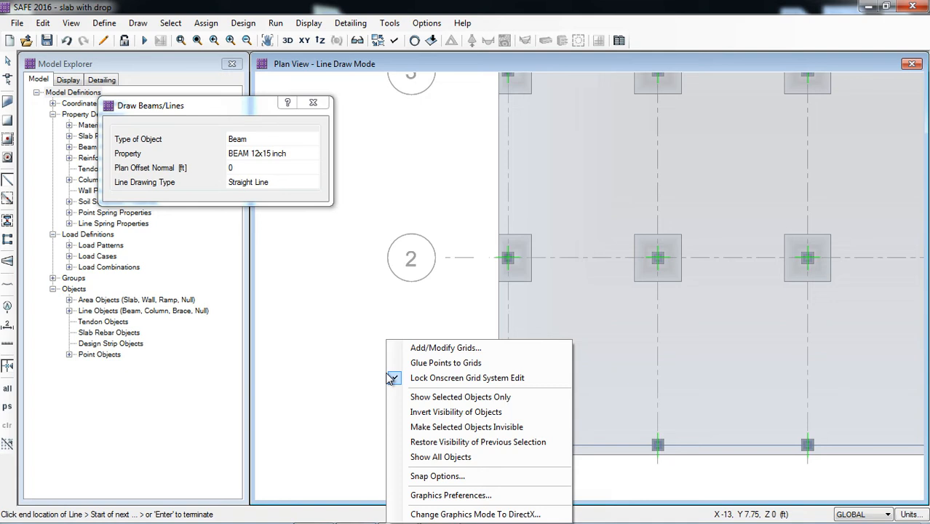
click(341, 65)
click(6, 62)
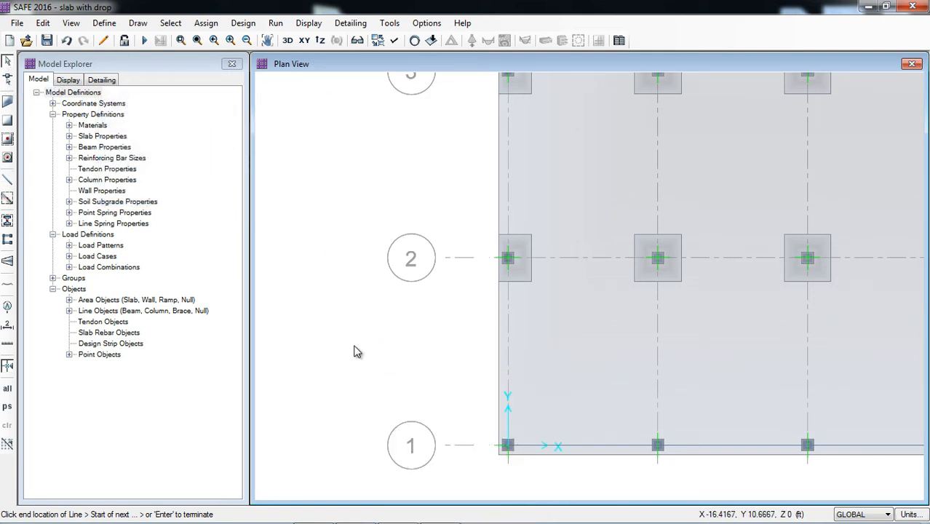
Add design strips along the Cartesian grid lines in the X direction on layer A, with middle strips and auto width.
scroll(354, 349, down, 1)
scroll(375, 408, down, 2)
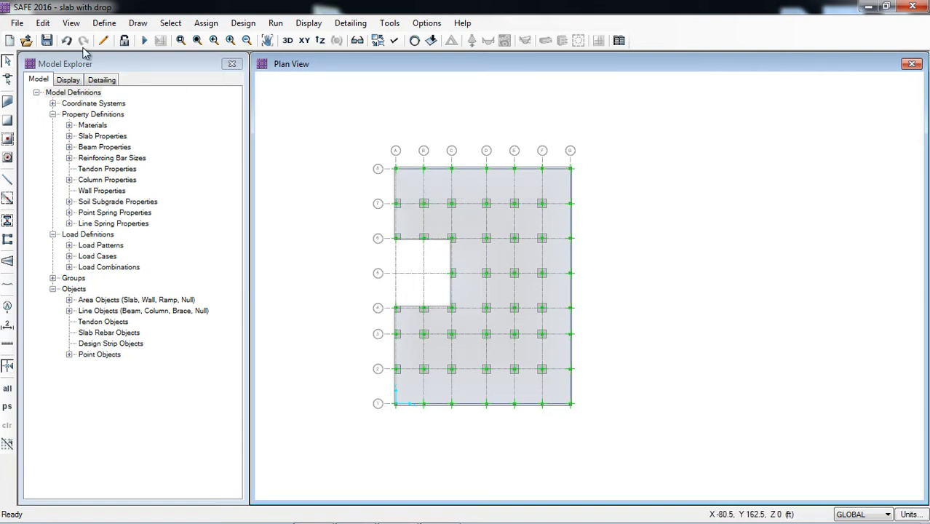
click(46, 24)
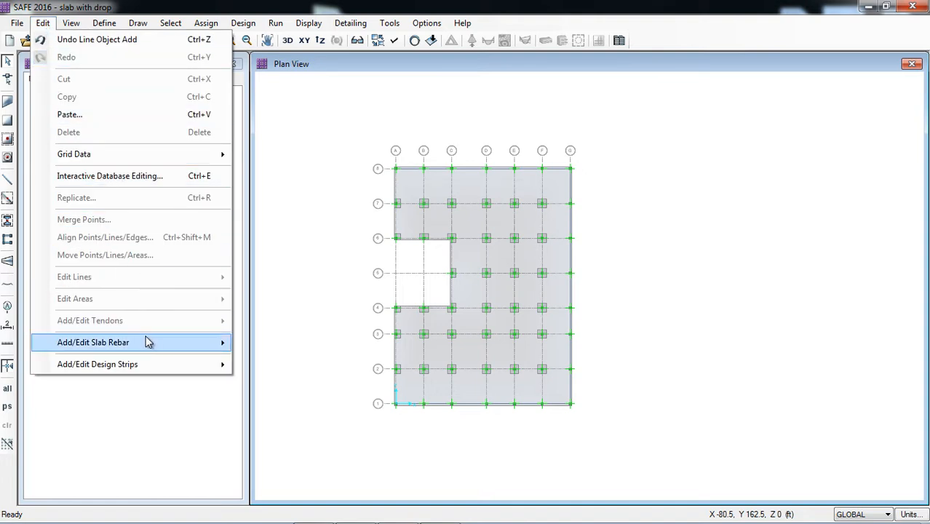
mouse_move(94, 366)
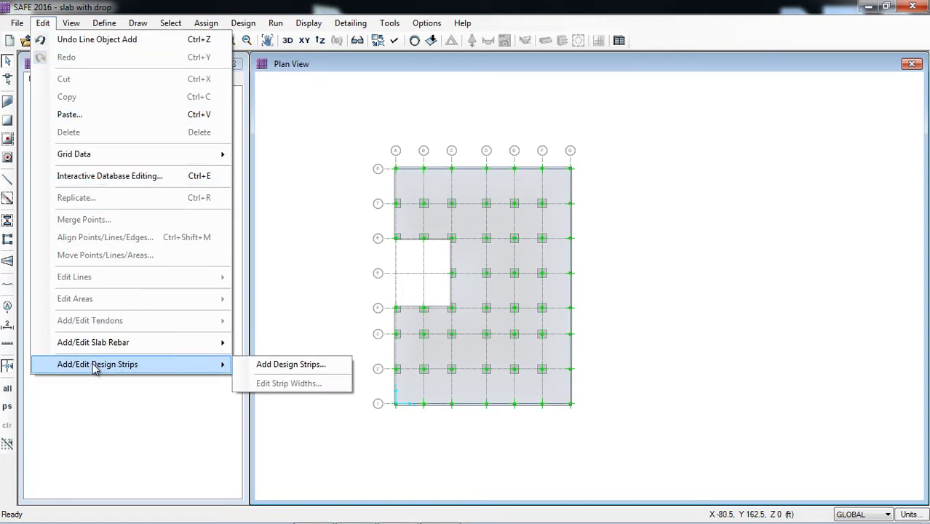
click(290, 365)
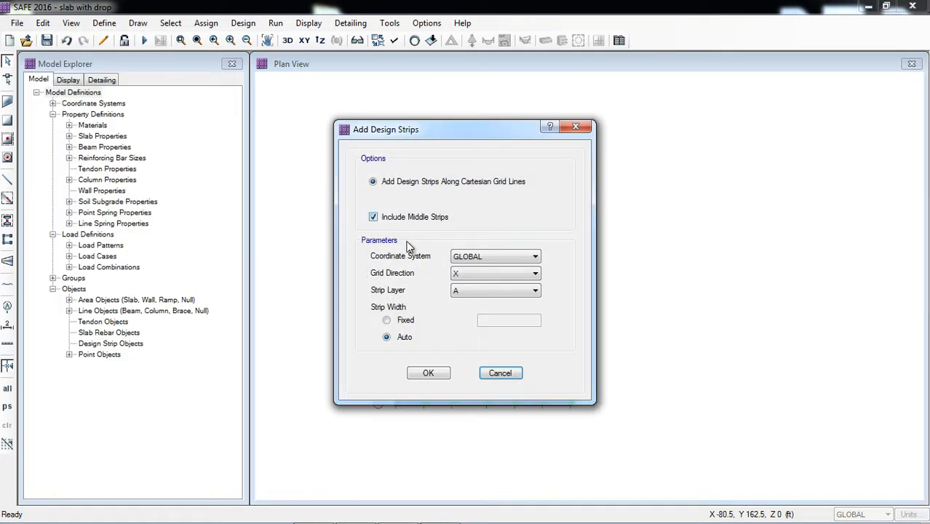
drag(467, 138, 212, 142)
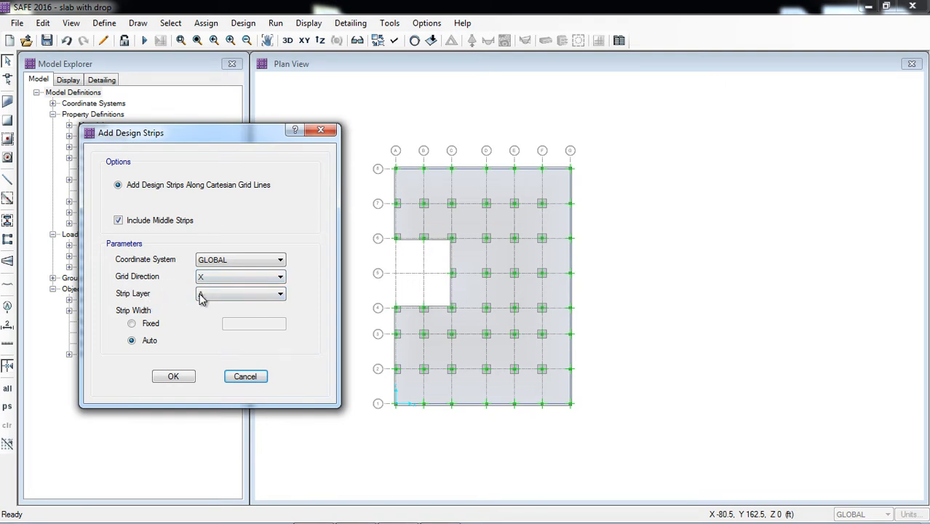
click(174, 376)
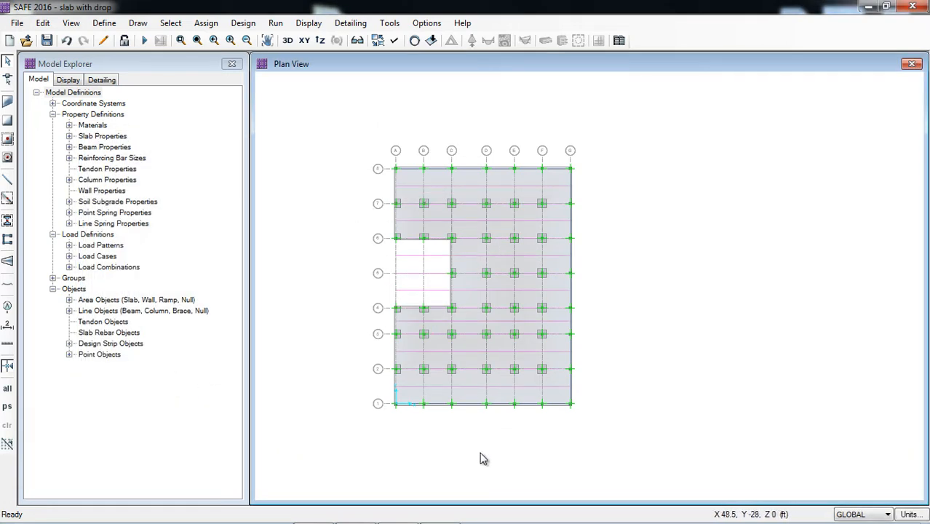
Add design strips along the Cartesian grid lines in the Y direction on layer B, with middle strips and auto width.
click(44, 23)
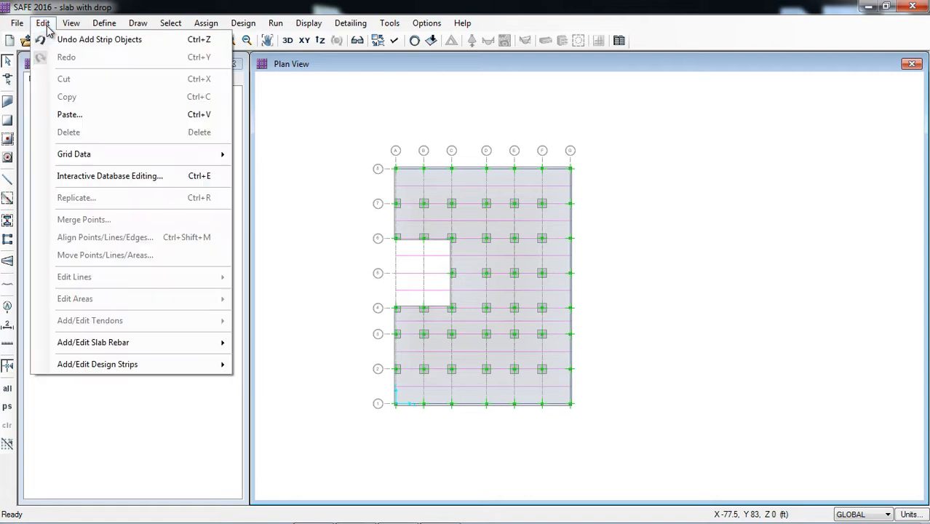
mouse_move(121, 364)
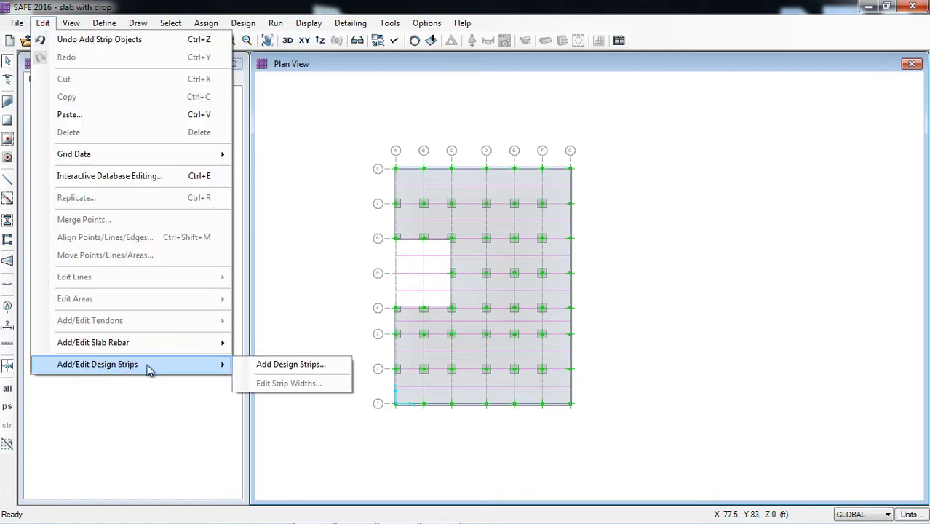
click(292, 366)
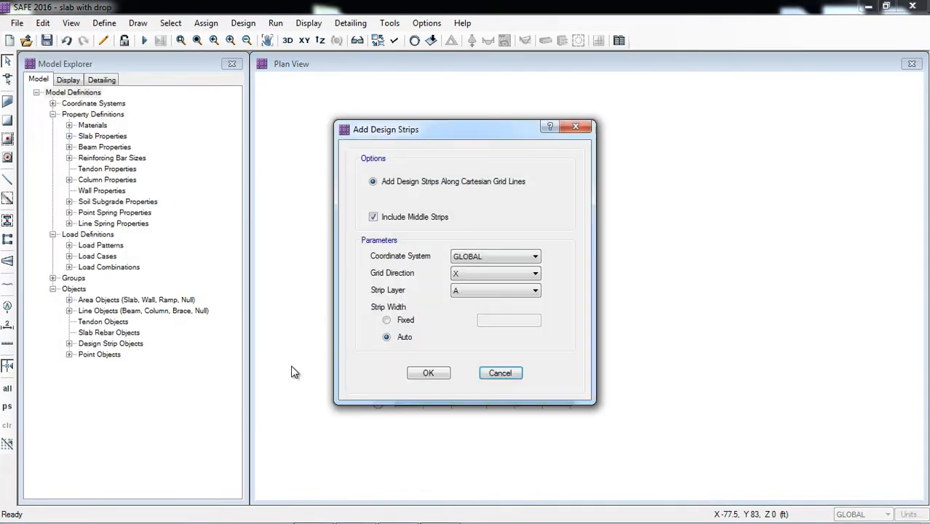
click(463, 276)
click(466, 295)
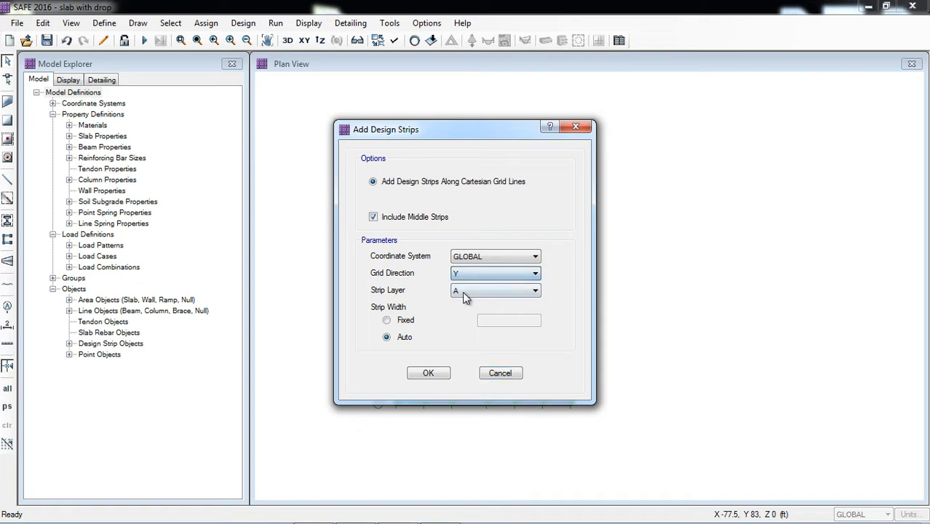
click(467, 290)
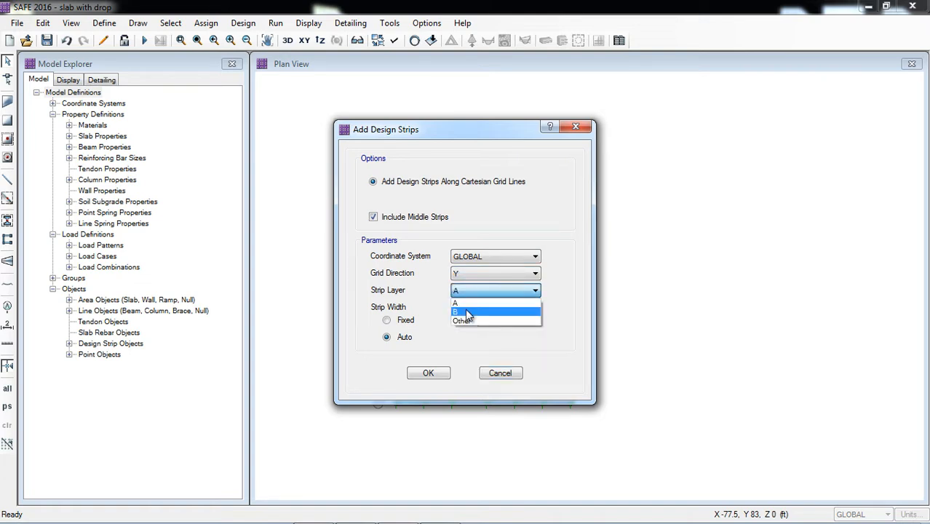
click(473, 311)
drag(415, 127, 231, 128)
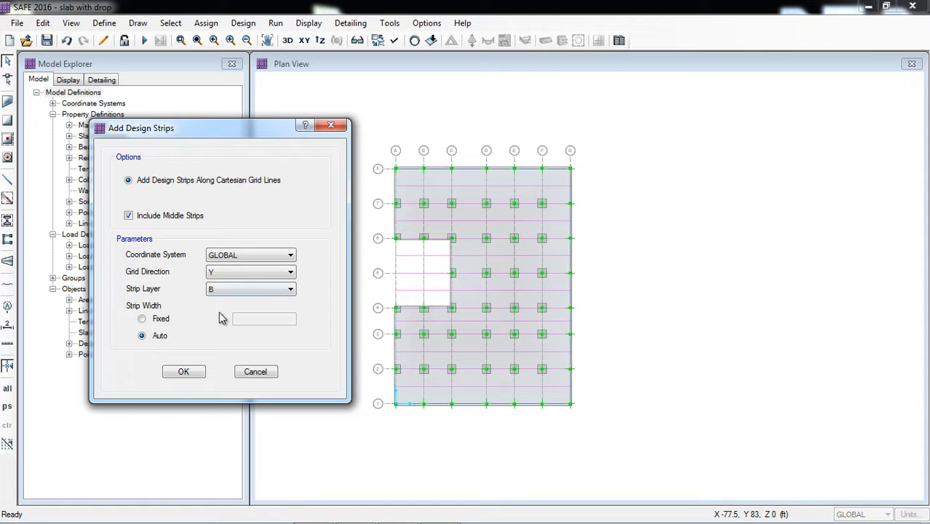
click(185, 372)
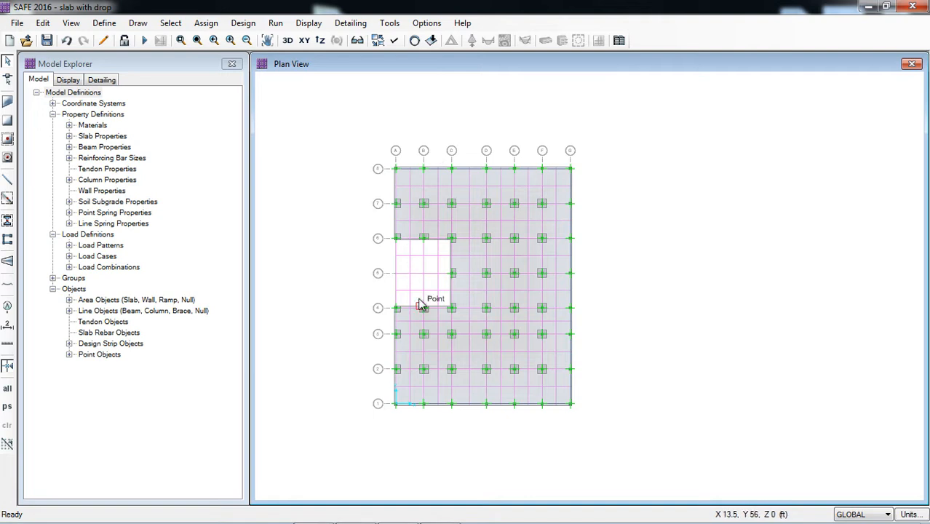
Select the design strip along grid line 7 and delete it.
scroll(437, 193, up, 2)
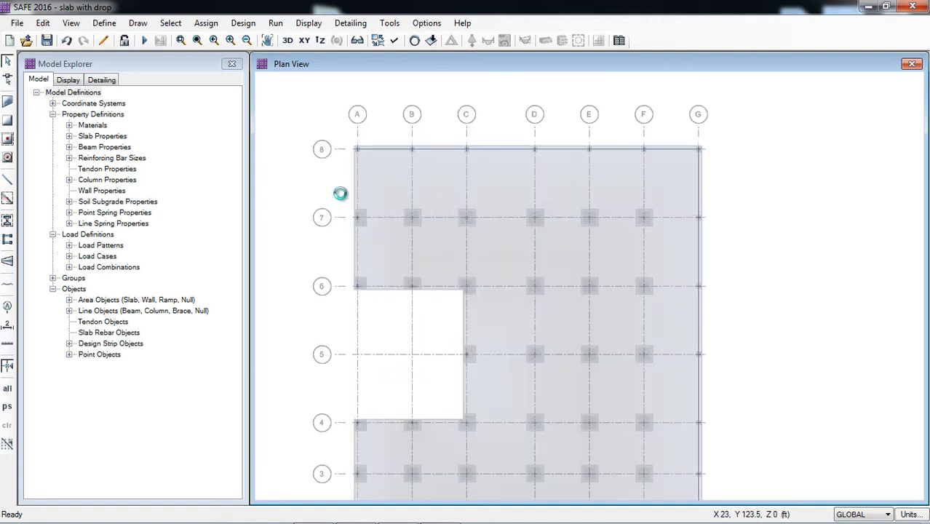
click(450, 220)
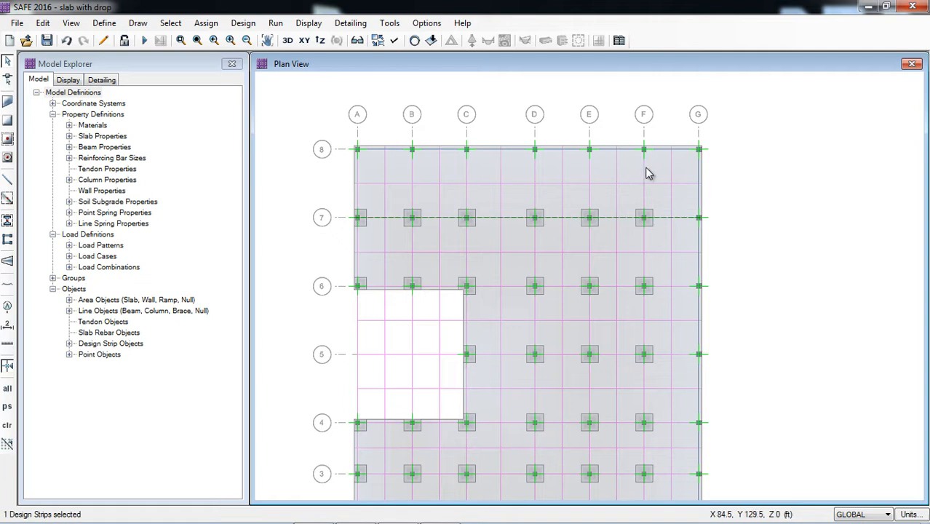
click(510, 225)
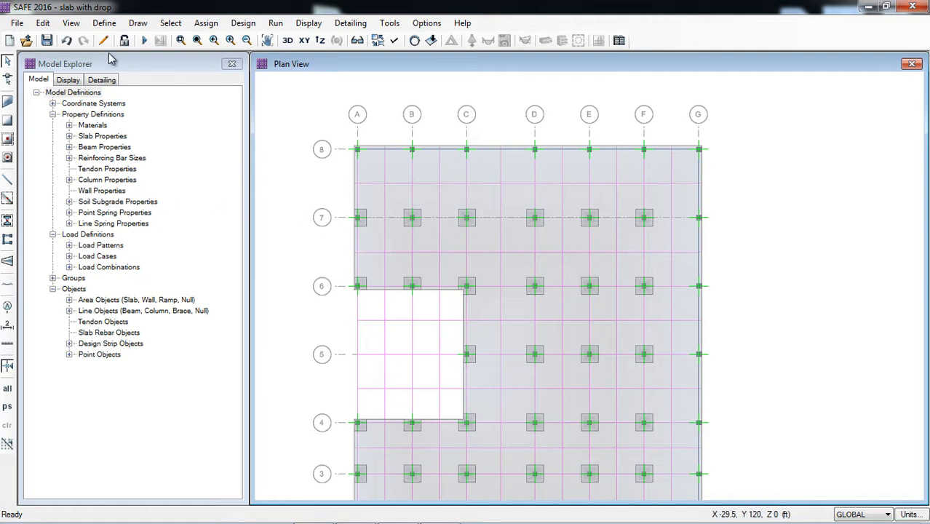
Start drawing a column strip on layer A with start and end widths of 5 ft on both sides.
click(138, 22)
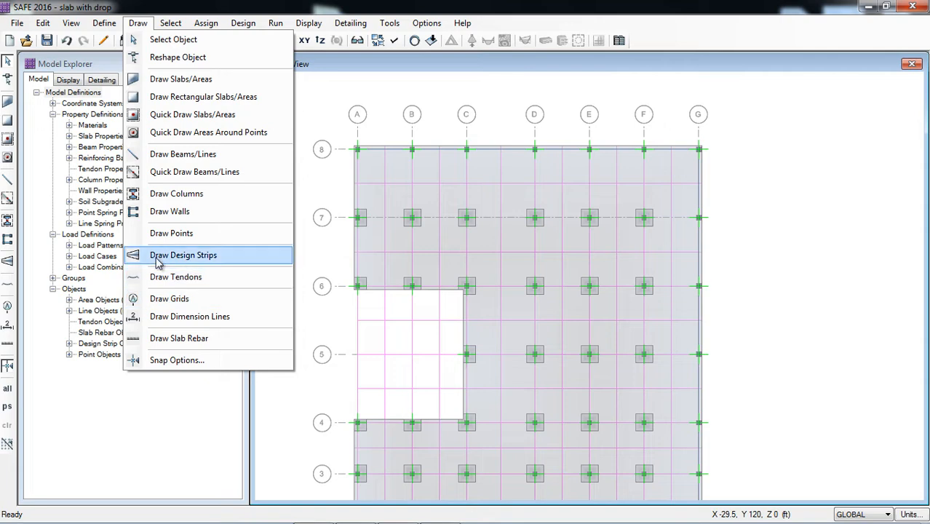
click(169, 256)
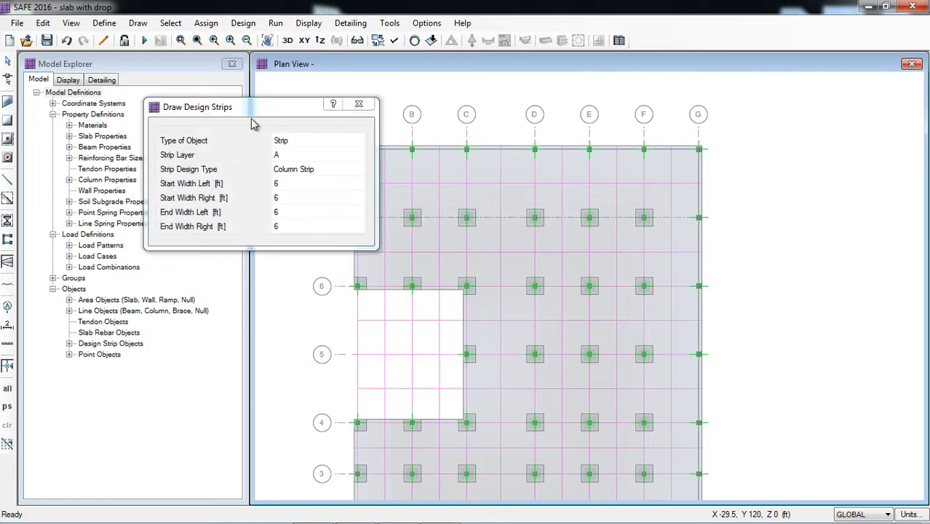
drag(209, 118, 109, 120)
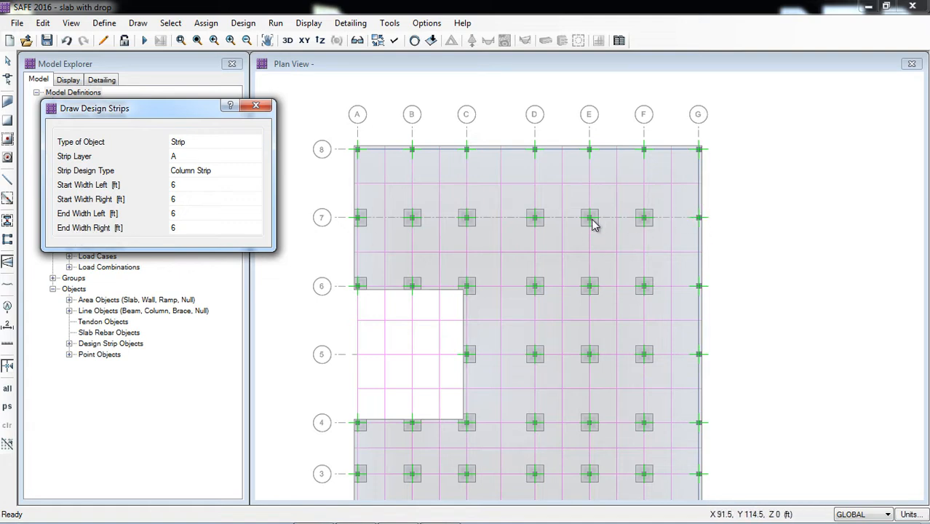
click(181, 188)
text(5)
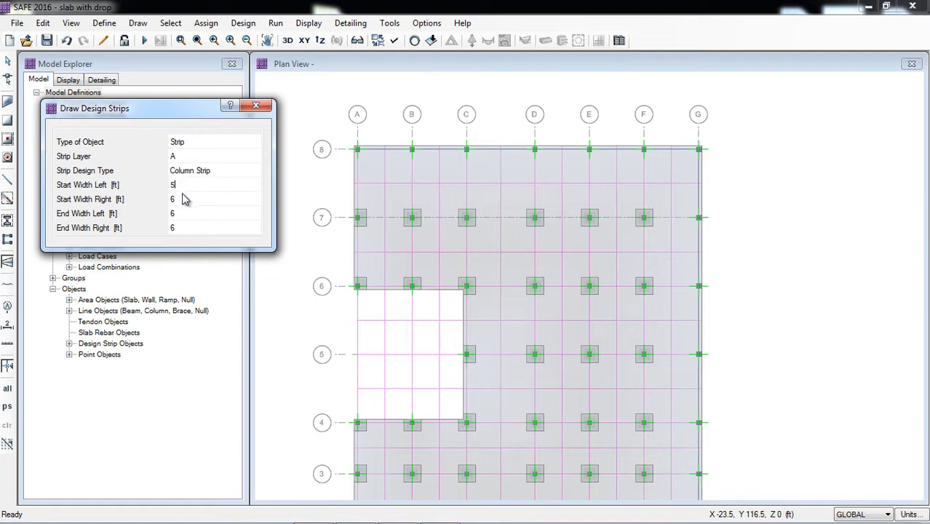
click(181, 201)
text(5)
click(181, 216)
text(5)
click(182, 227)
text(5)
click(184, 205)
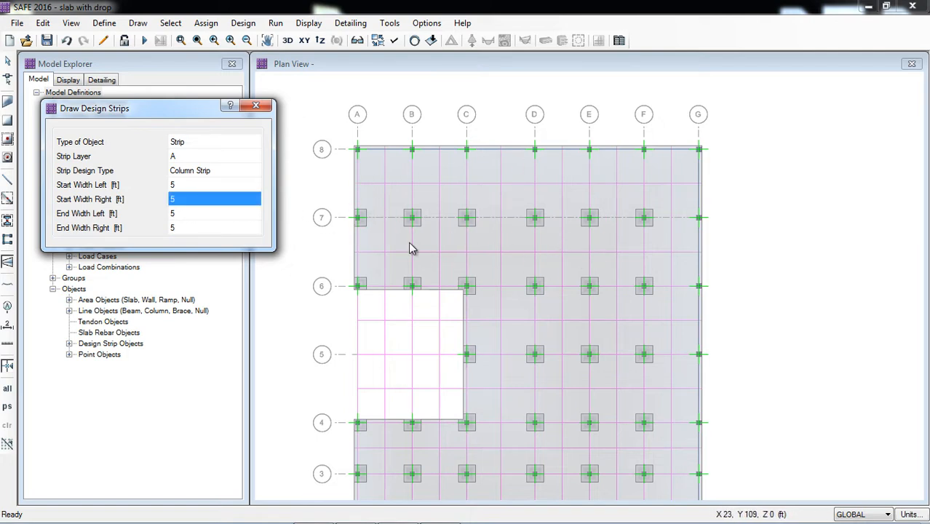
Draw the design strip along grid line 7 from A-7 to G-7 and end strip drawing.
click(358, 218)
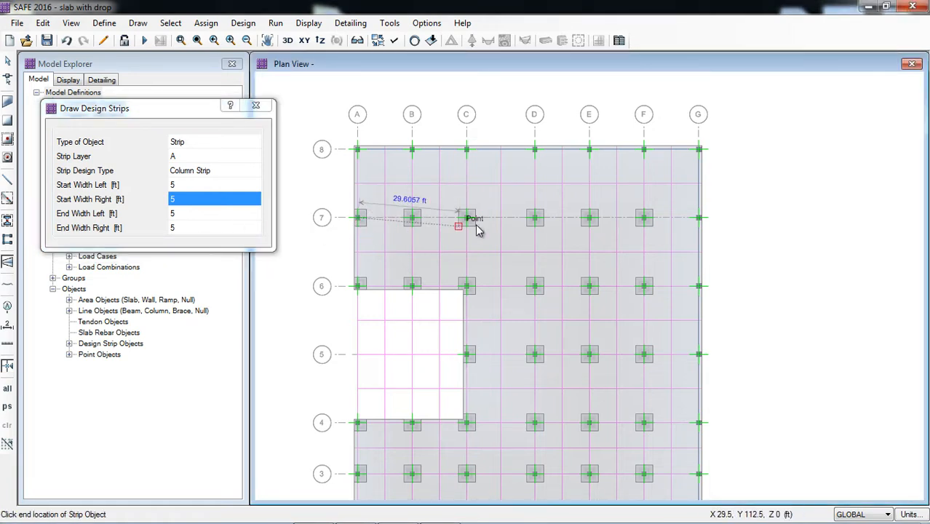
click(698, 219)
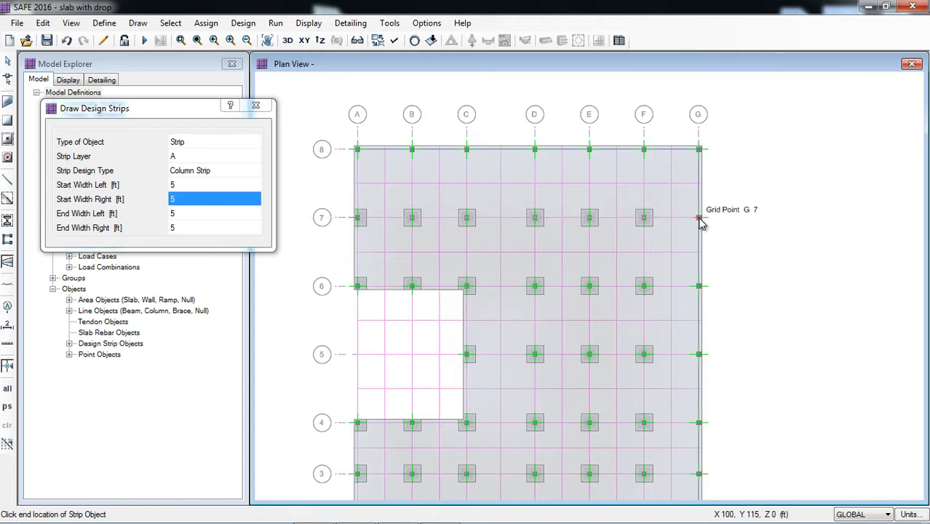
right_click(764, 226)
click(256, 107)
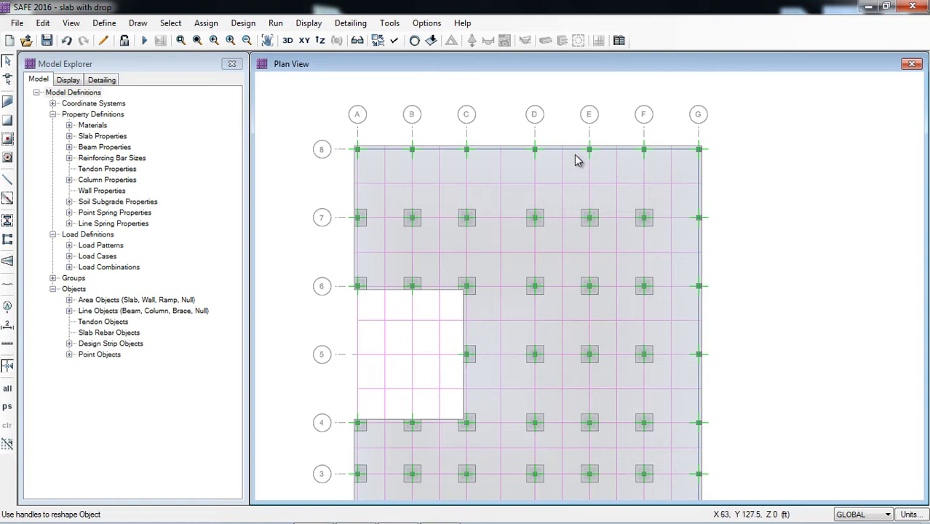
Review the list of defined load combinations.
scroll(575, 109, down, 2)
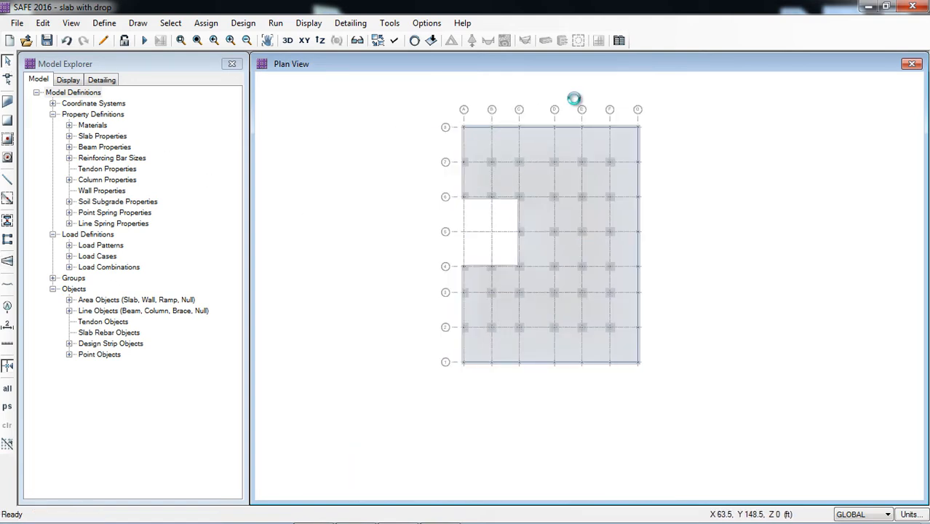
click(102, 24)
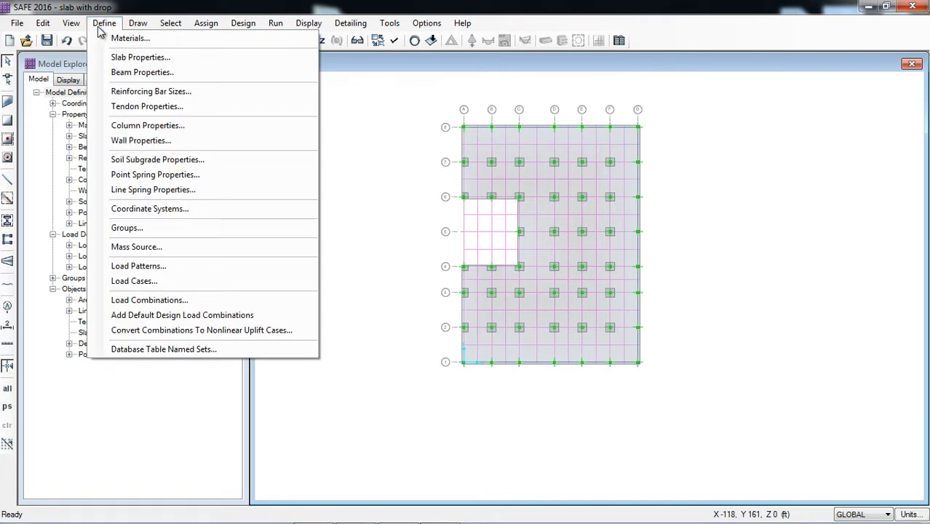
click(148, 300)
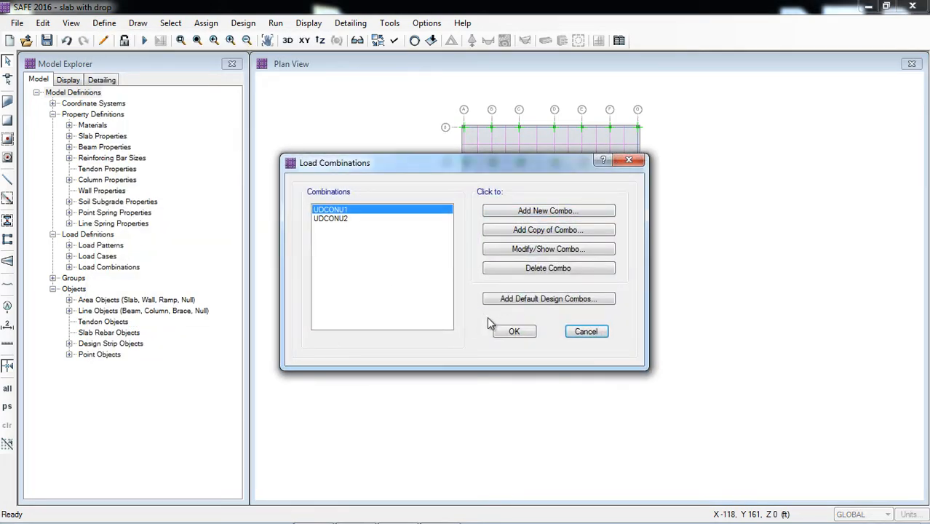
click(514, 331)
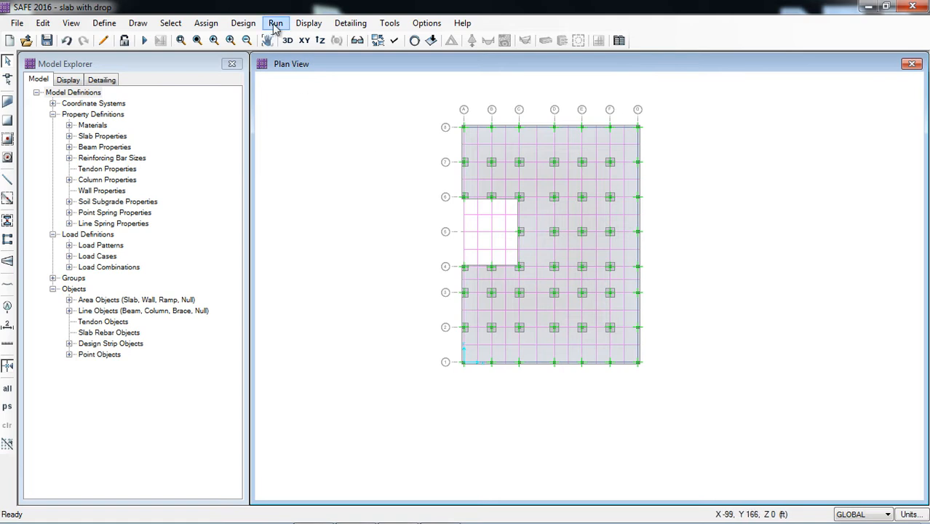
Accept the automatic rectangular slab mesh options with a 4 ft maximum mesh size and run the analysis and design.
click(276, 26)
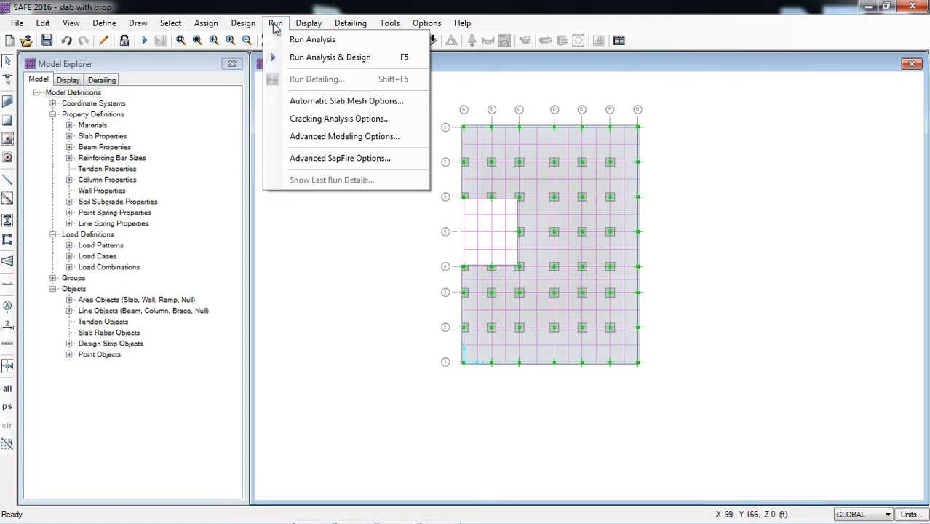
click(357, 102)
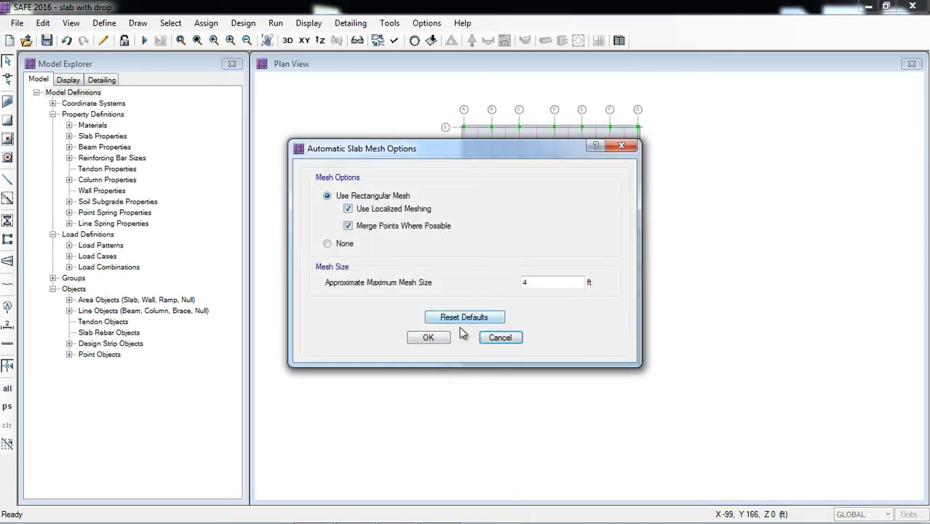
click(428, 339)
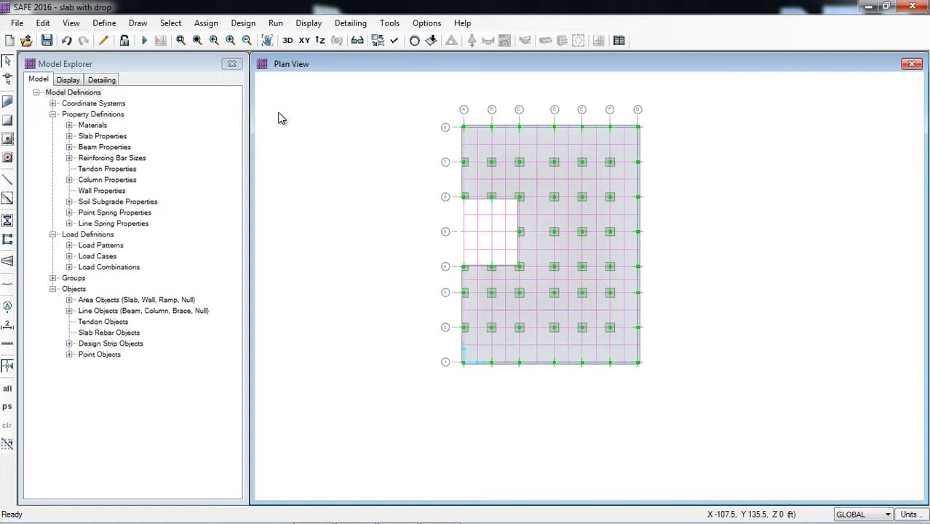
click(276, 24)
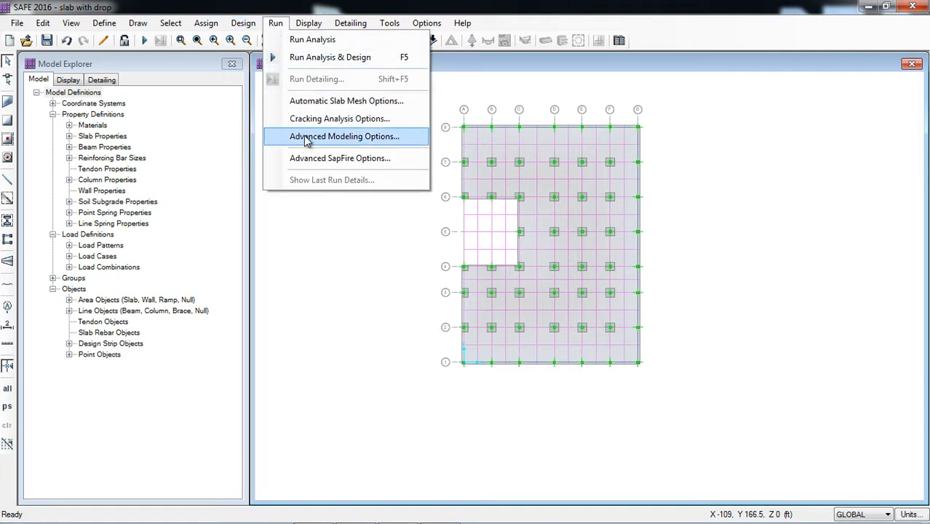
click(320, 57)
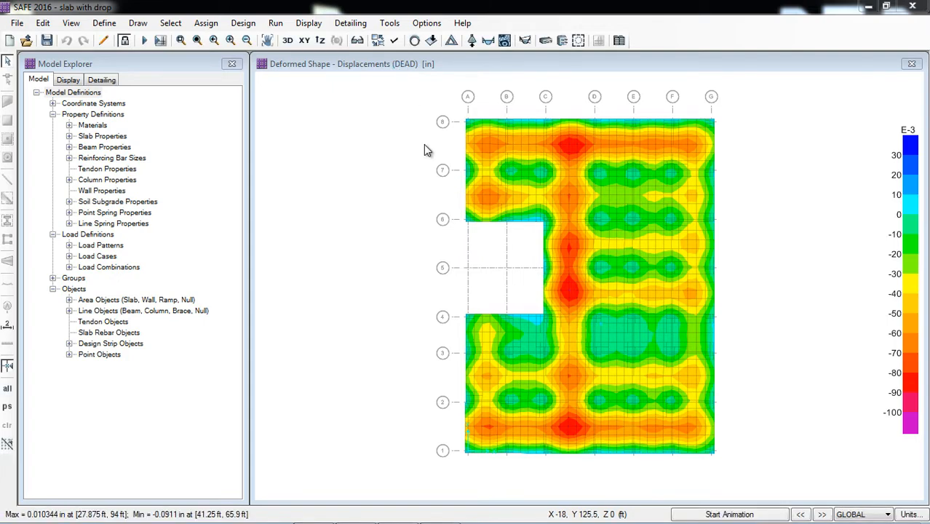
Display the deformed shape contours for load combination UDCONU2 and examine the slab displacements.
mouse_move(482, 150)
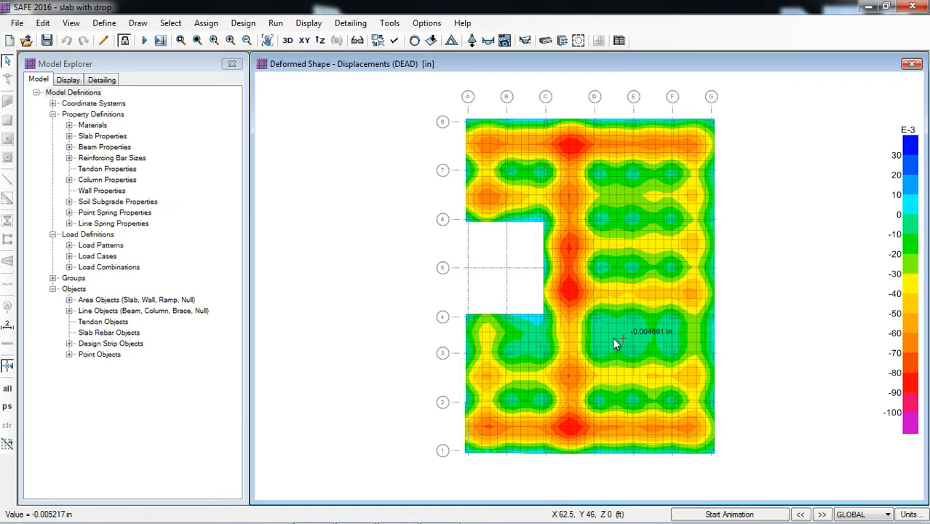
click(304, 26)
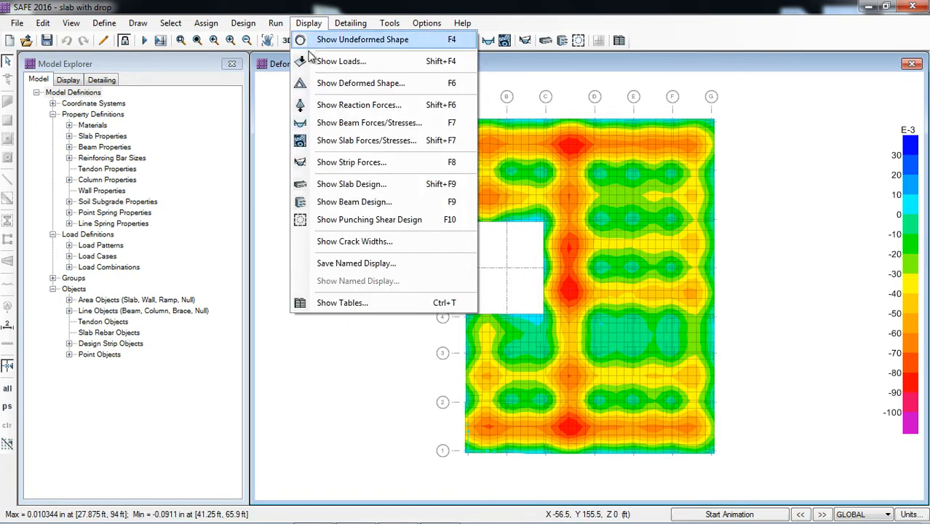
click(336, 83)
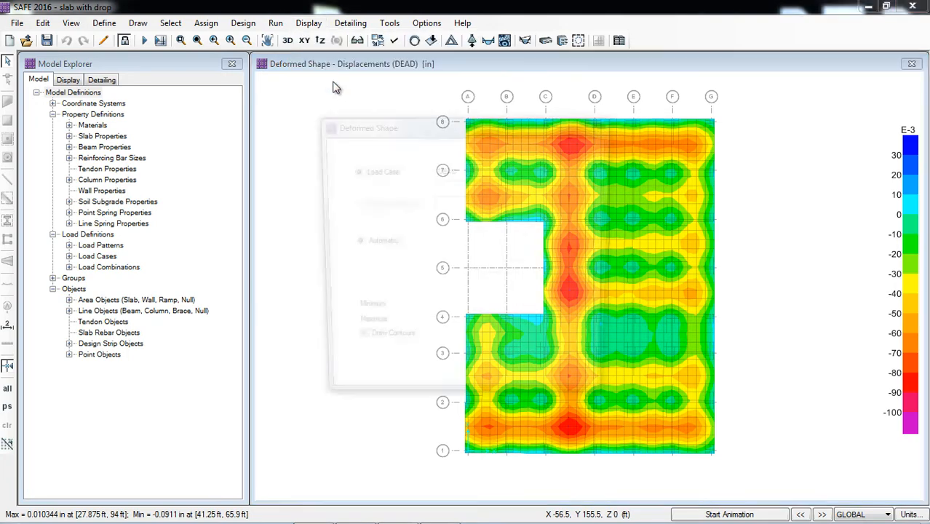
click(412, 191)
click(452, 188)
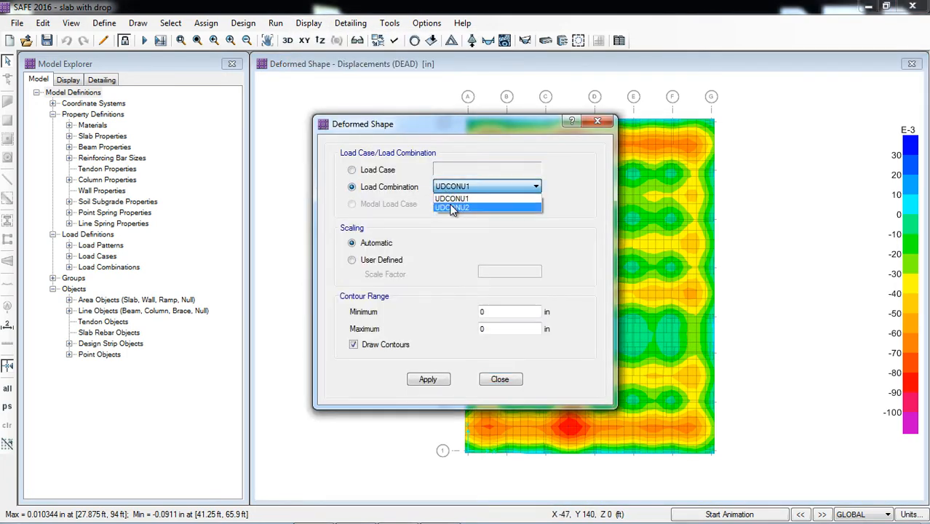
click(457, 204)
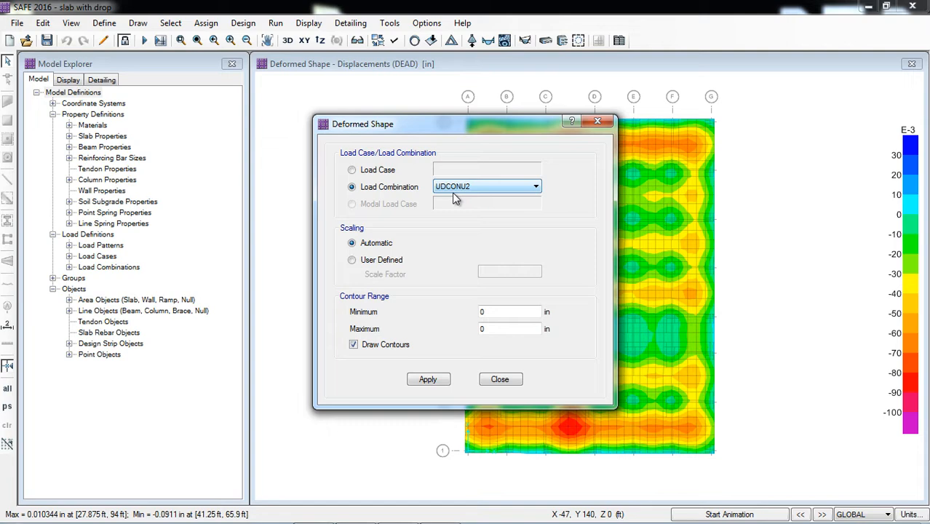
drag(439, 129, 320, 99)
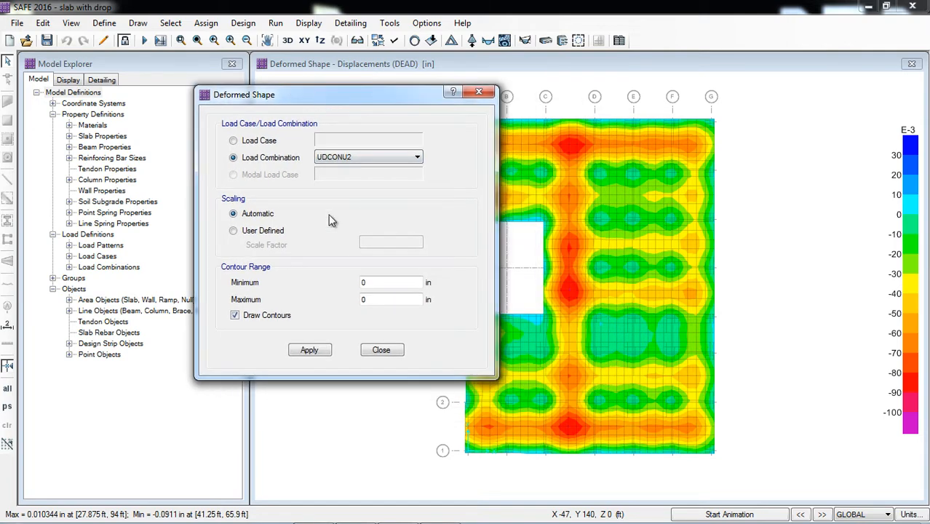
click(310, 351)
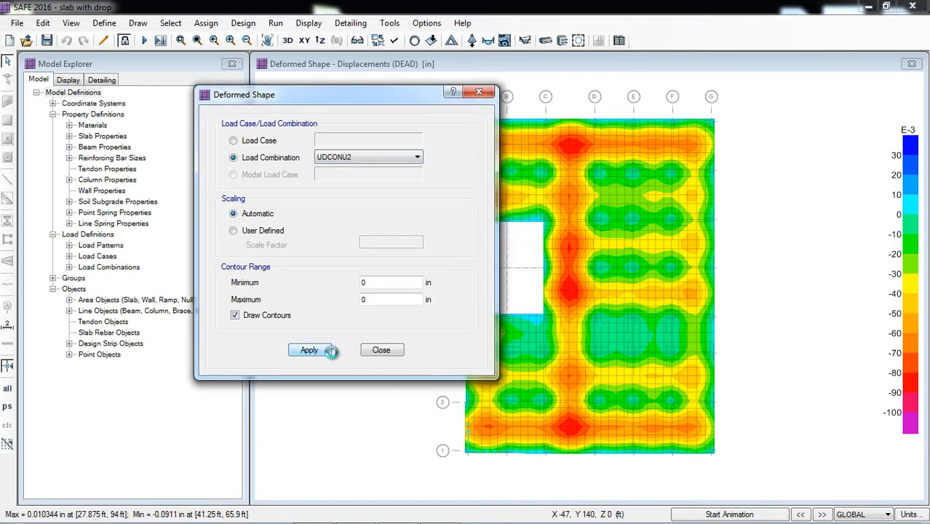
click(379, 350)
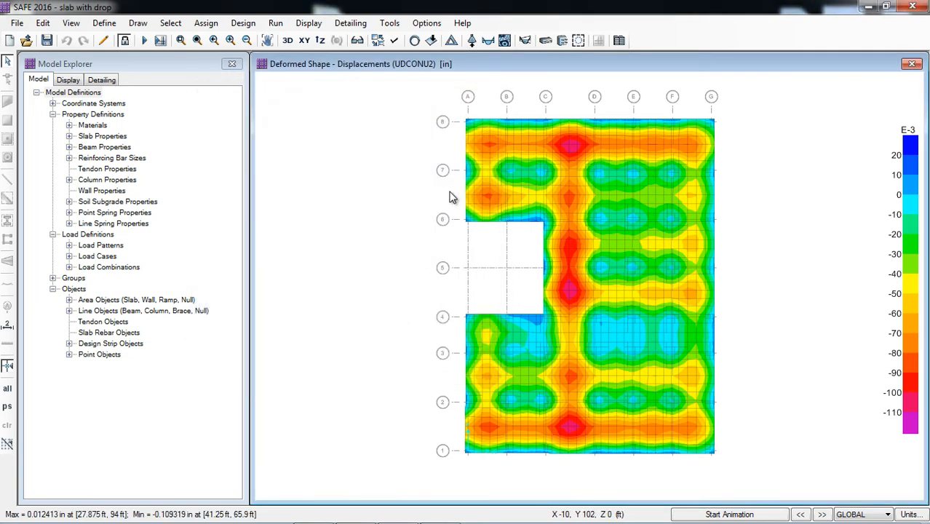
mouse_move(572, 146)
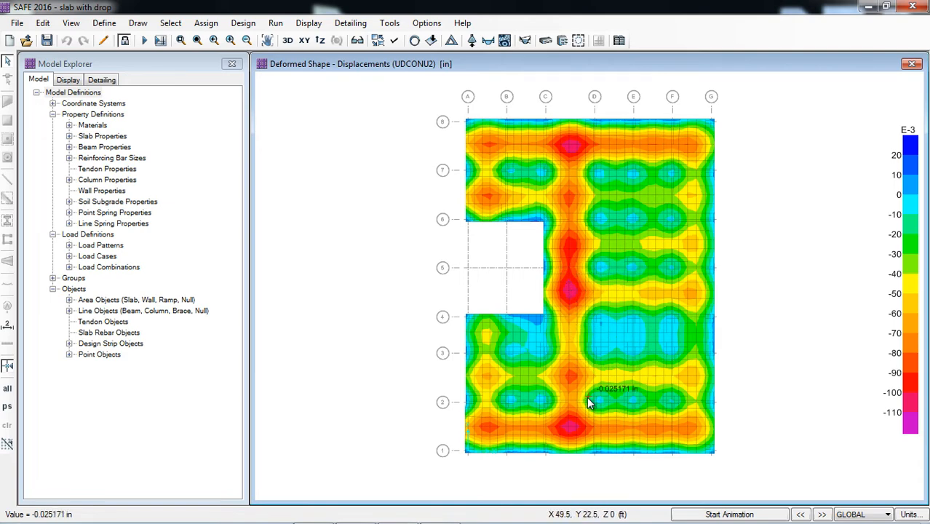
Display the punching shear design and examine the capacity ratios at the columns across the slab.
click(310, 23)
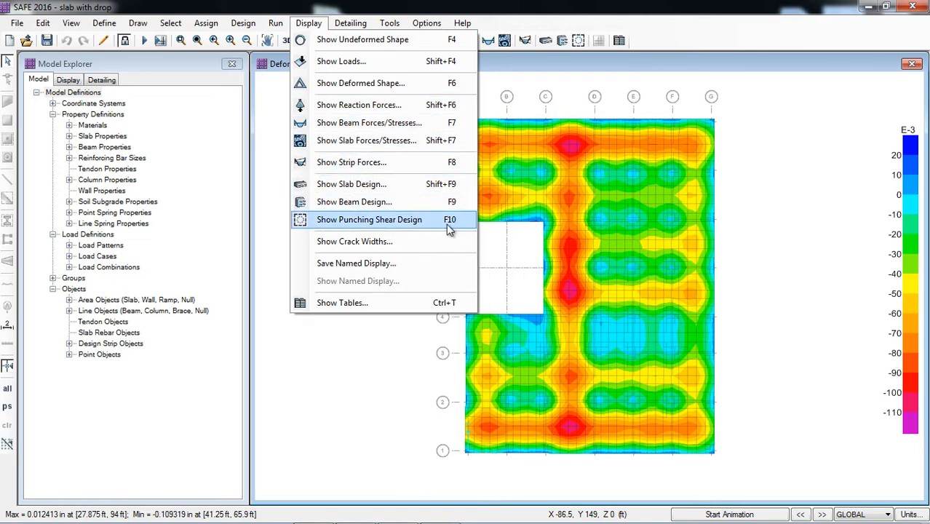
click(353, 224)
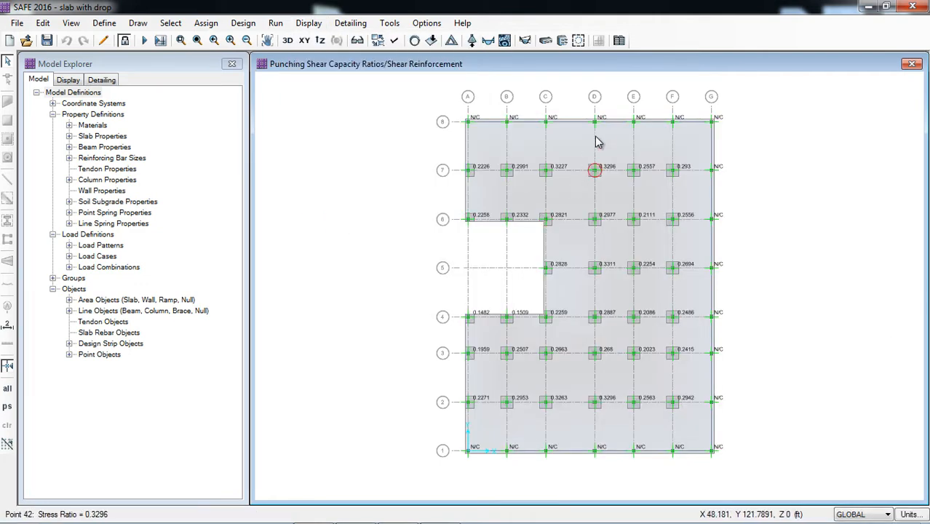
scroll(602, 124, up, 3)
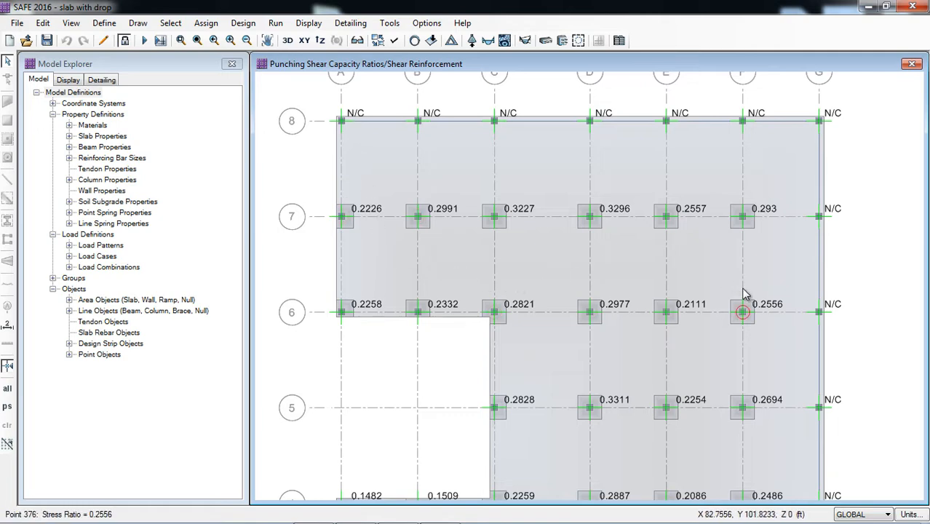
scroll(627, 167, down, 3)
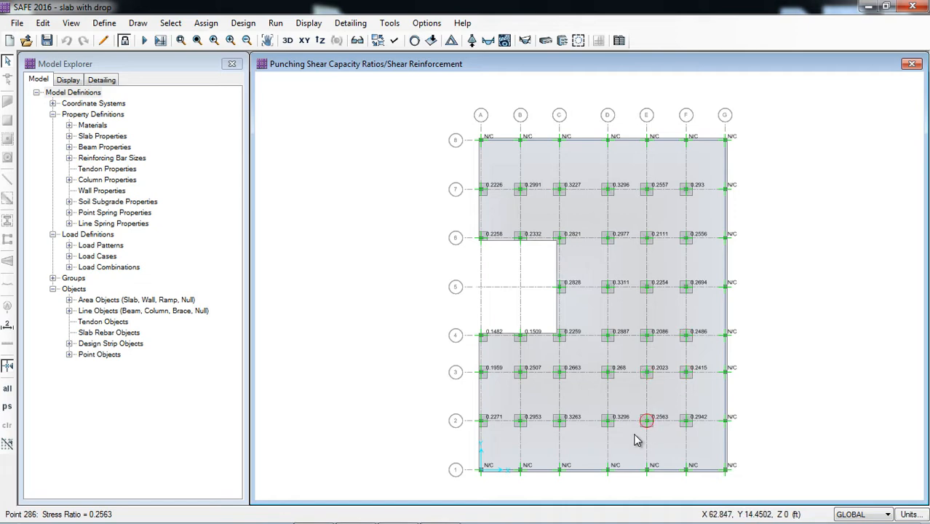
scroll(636, 439, up, 3)
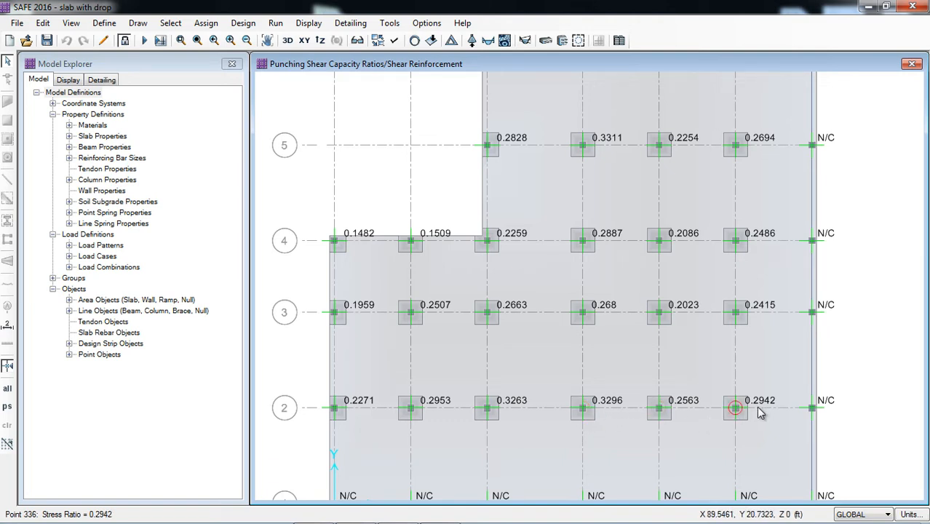
scroll(446, 276, down, 1)
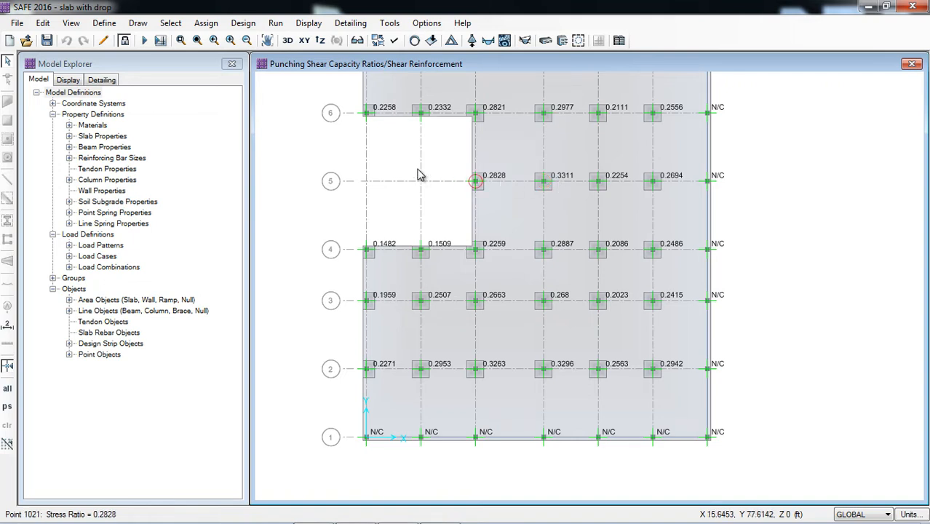
Display the strip-based slab design with enveloping flexural reinforcement intensity for both Layer A and Layer B.
click(298, 28)
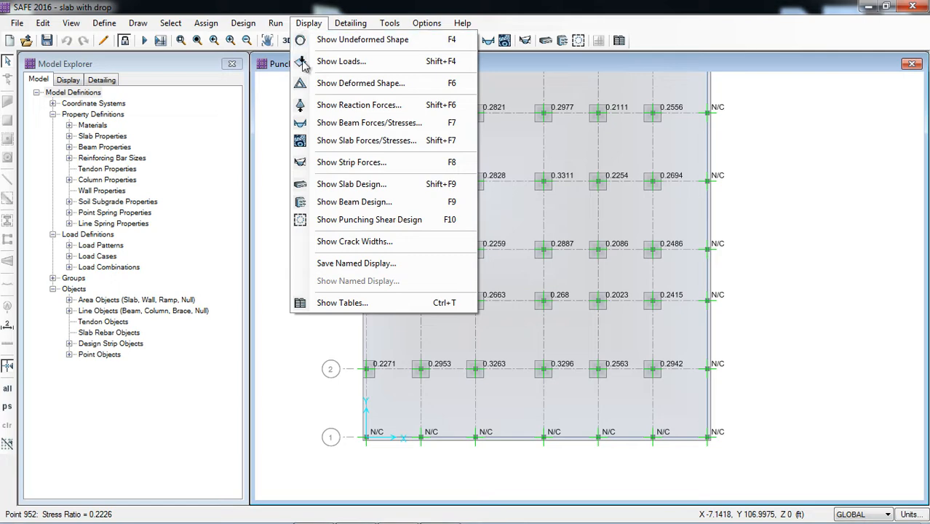
click(346, 189)
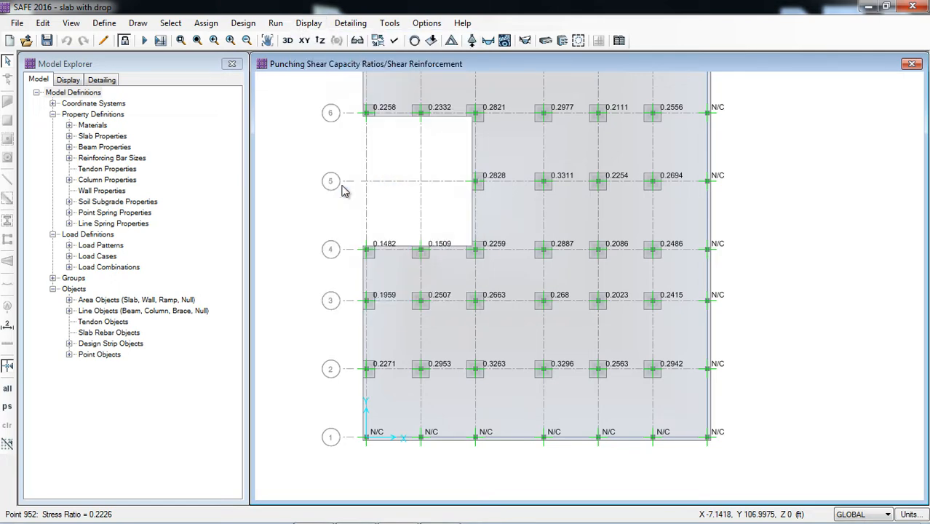
drag(457, 84, 295, 79)
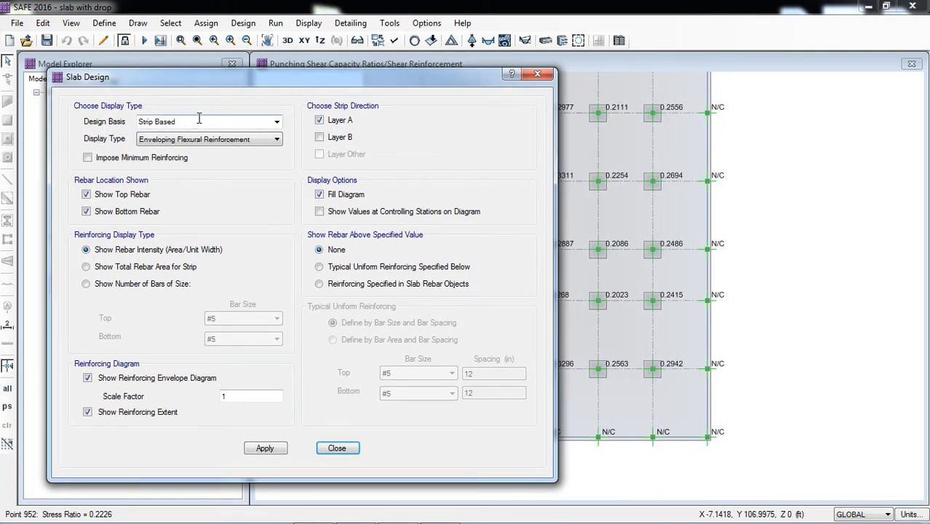
drag(306, 86, 248, 86)
click(262, 137)
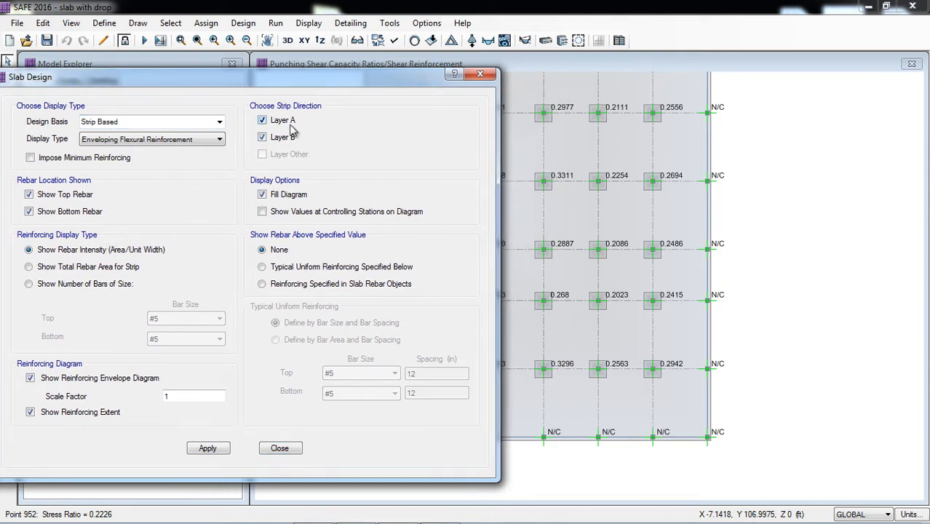
click(206, 447)
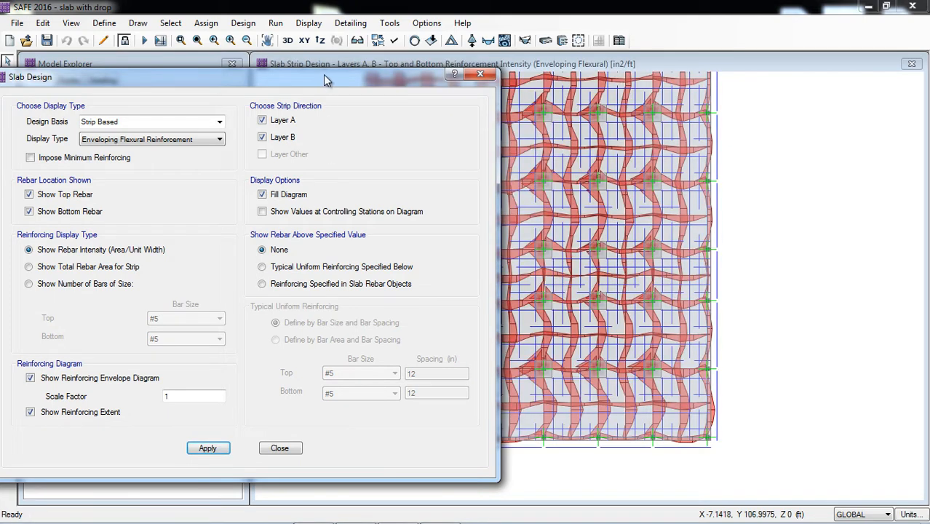
Examine the strip reinforcement diagrams closely around the columns at the slab corner near grids 1 and G.
drag(326, 80, 158, 86)
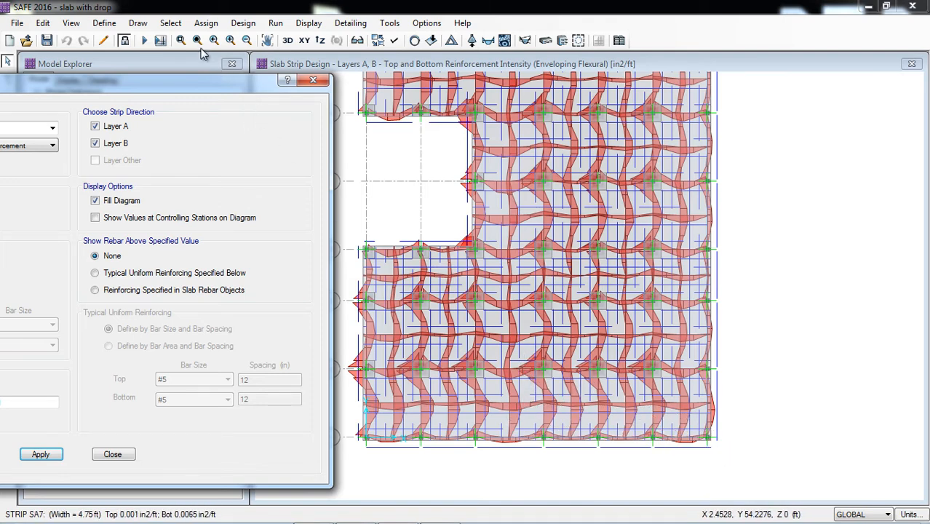
click(180, 41)
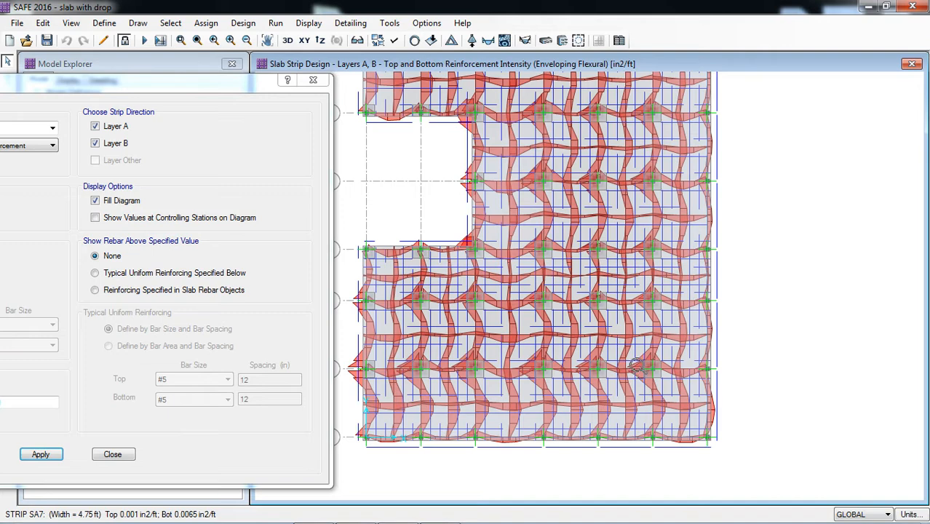
drag(635, 355, 744, 466)
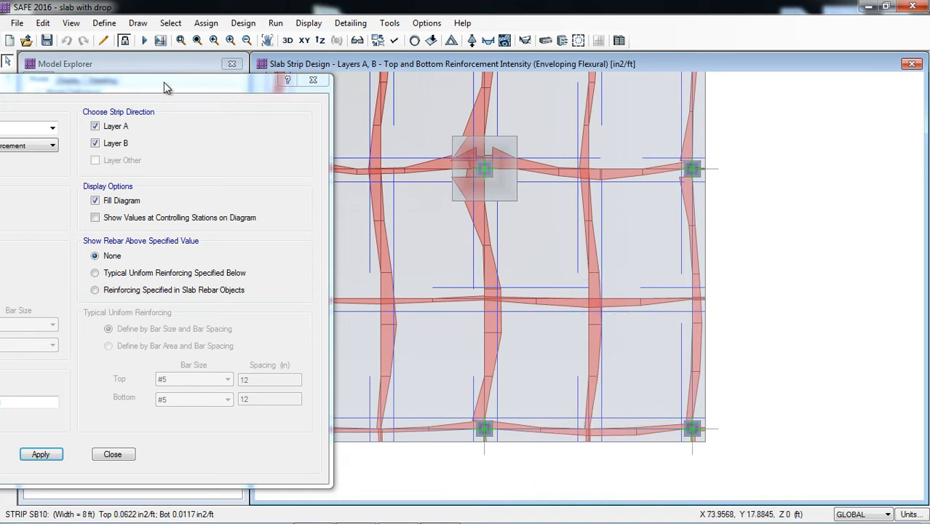
Impose minimum reinforcing on the strip-based slab design and examine the updated diagrams up close and over the whole plan.
drag(166, 83, 329, 99)
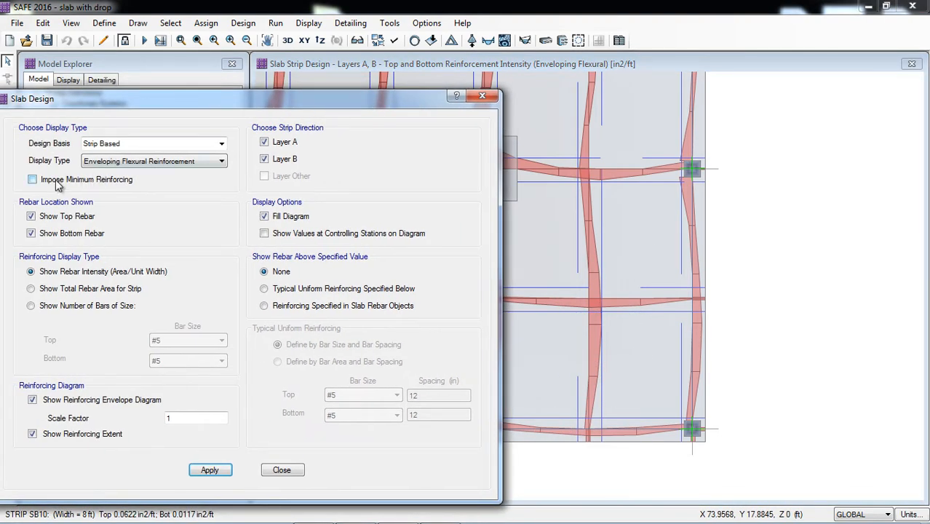
click(208, 471)
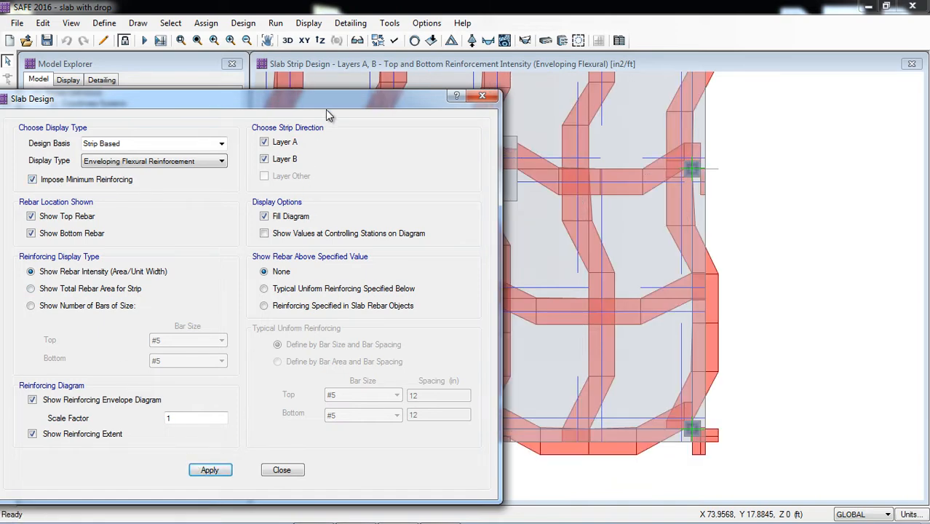
drag(326, 102, 145, 96)
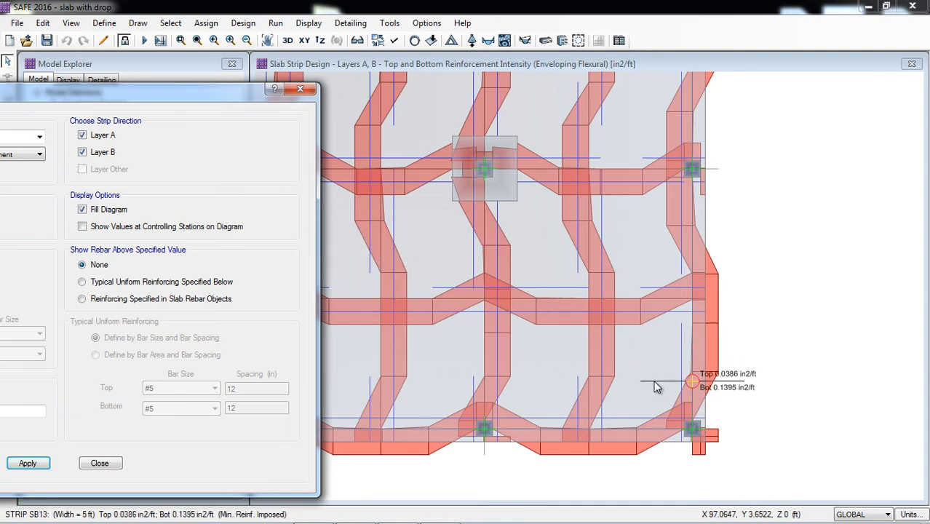
click(785, 348)
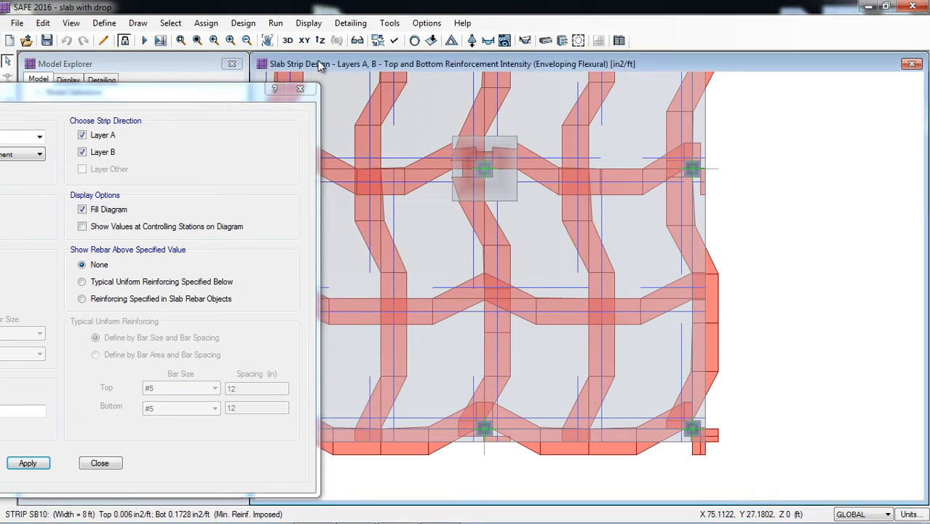
click(305, 40)
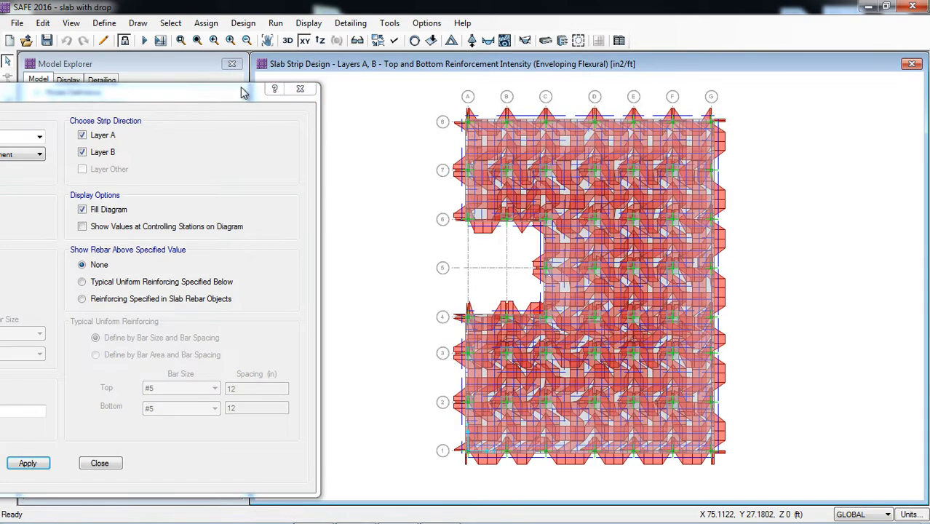
Switch the slab design display to Finite Element Based and examine the Direction 1 bottom rebar contours.
drag(233, 92, 450, 47)
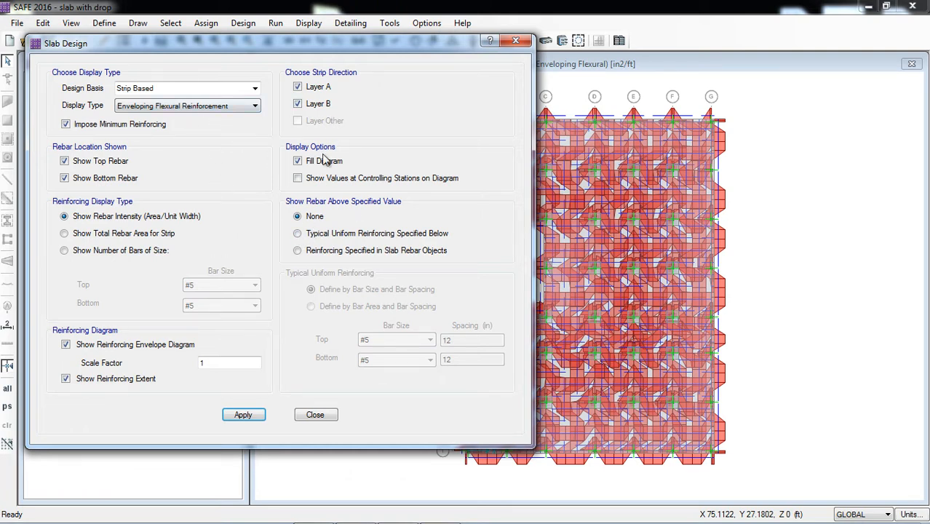
click(254, 88)
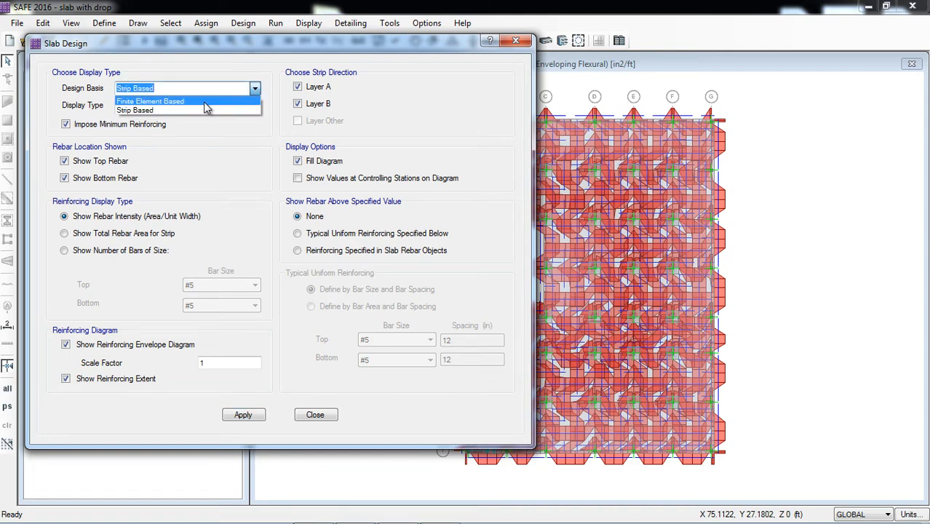
click(207, 102)
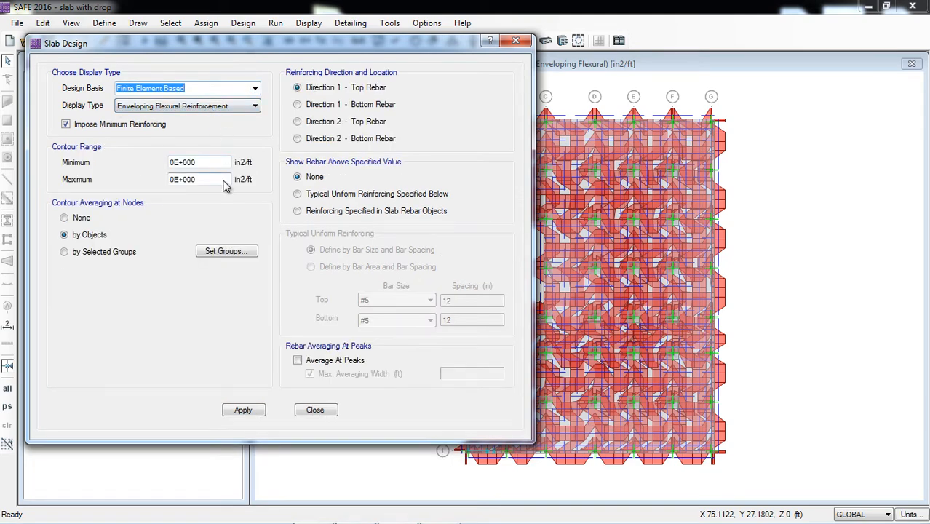
drag(355, 48, 306, 51)
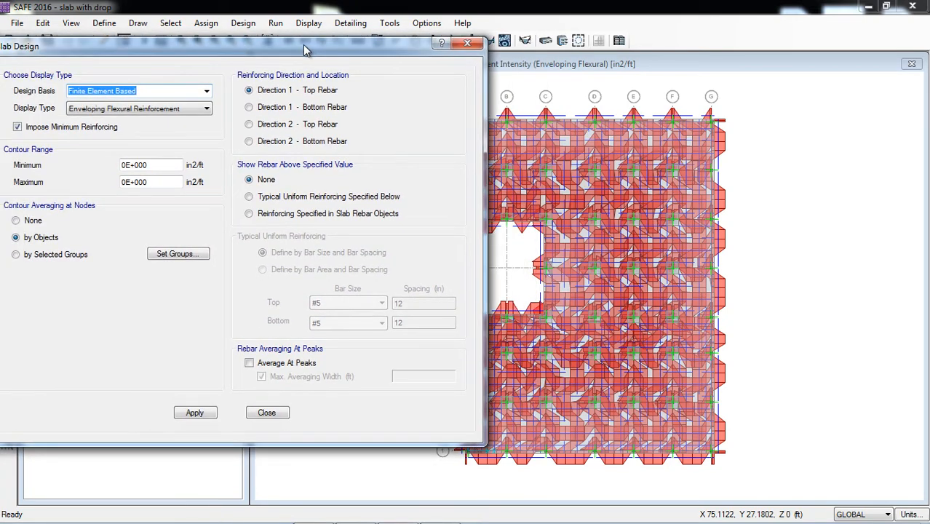
click(259, 112)
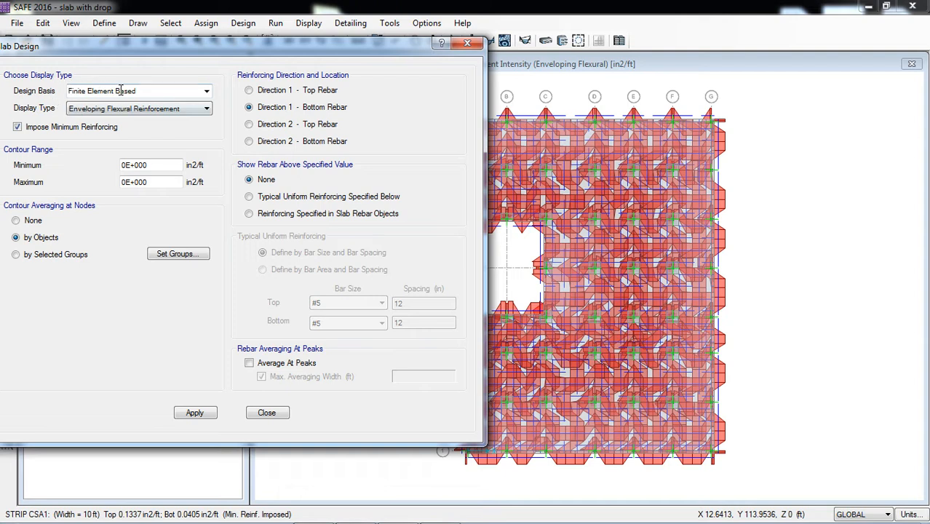
click(195, 413)
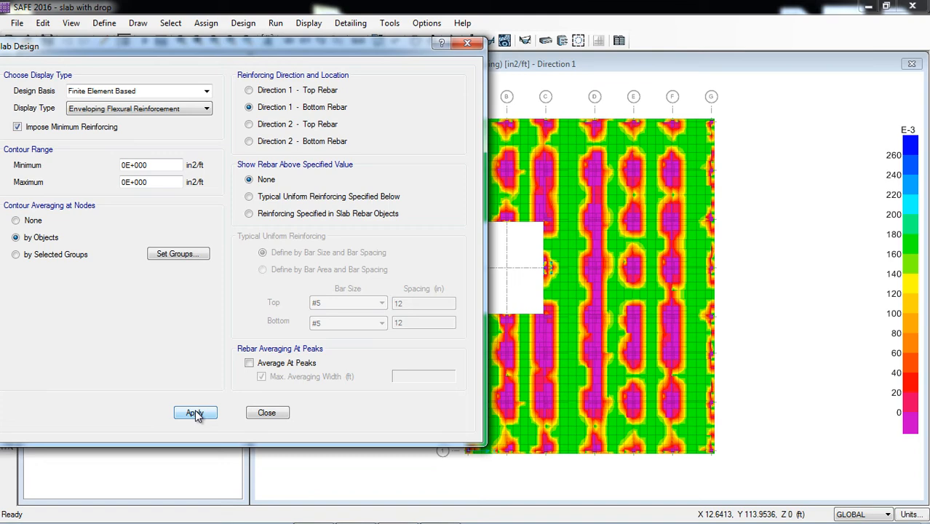
drag(268, 54, 225, 55)
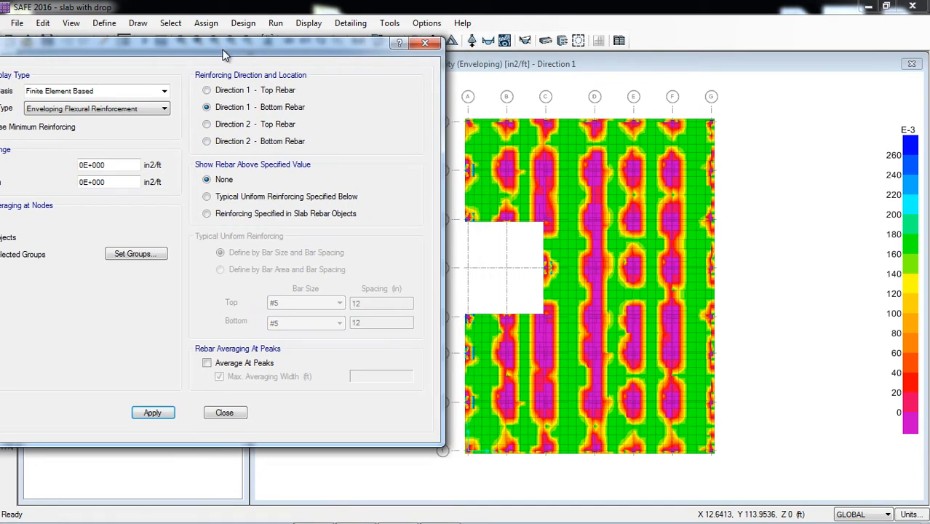
click(508, 175)
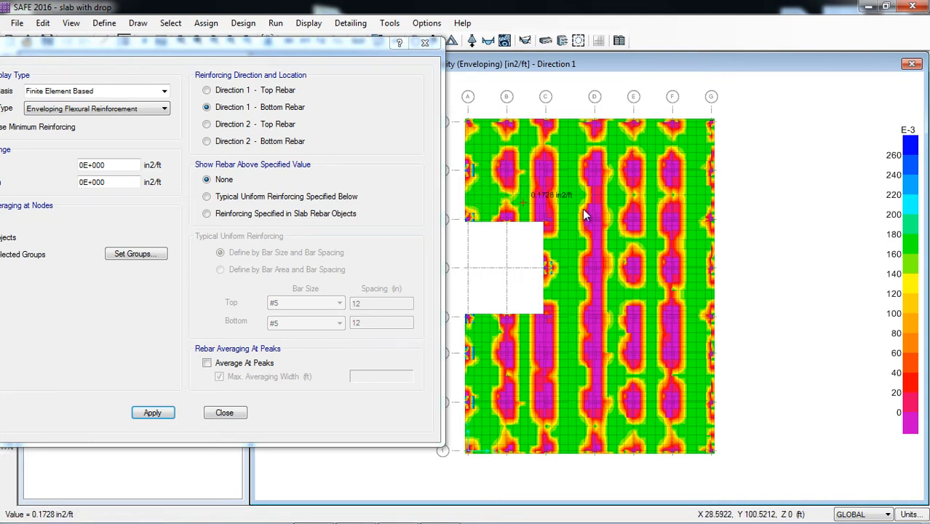
Display the Direction 2 top rebar contours and examine them across the slab.
click(231, 128)
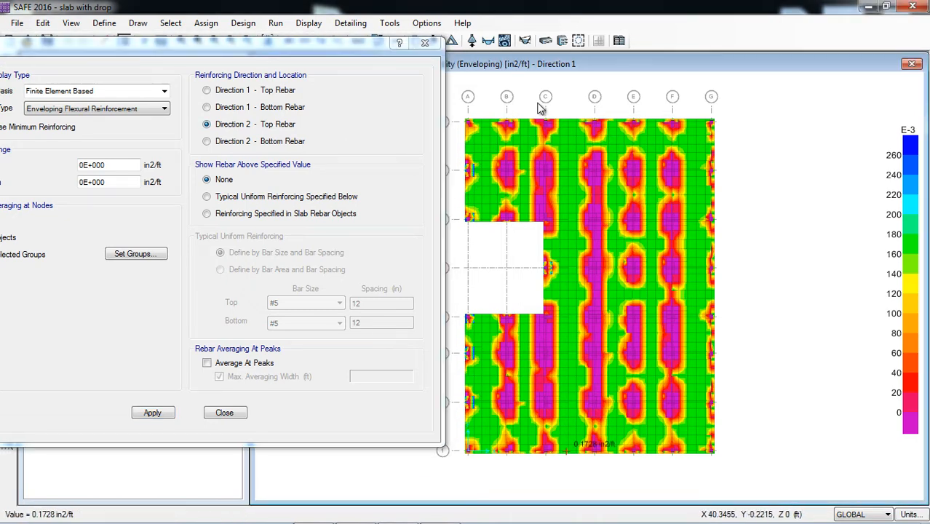
click(153, 413)
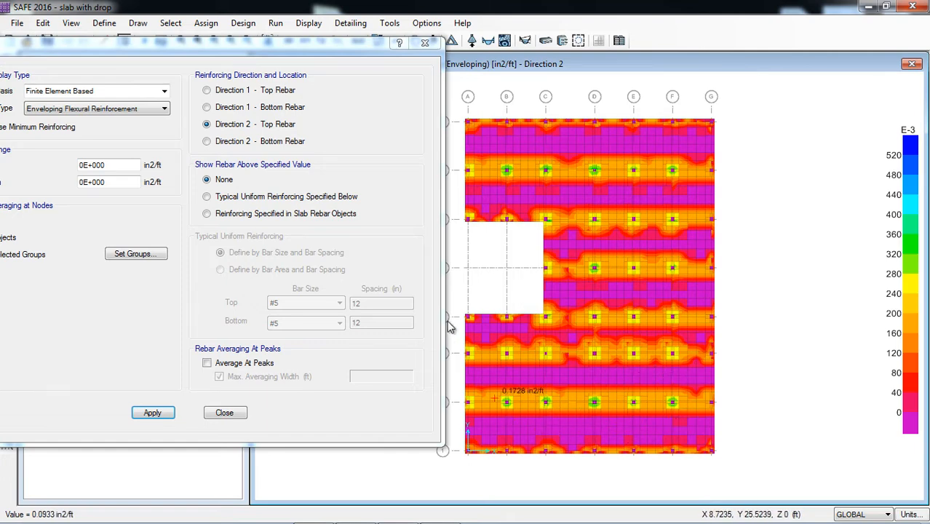
Show Direction 2 top rebar required above typical uniform reinforcing, using #4 bars for both top and bottom.
drag(265, 53, 366, 65)
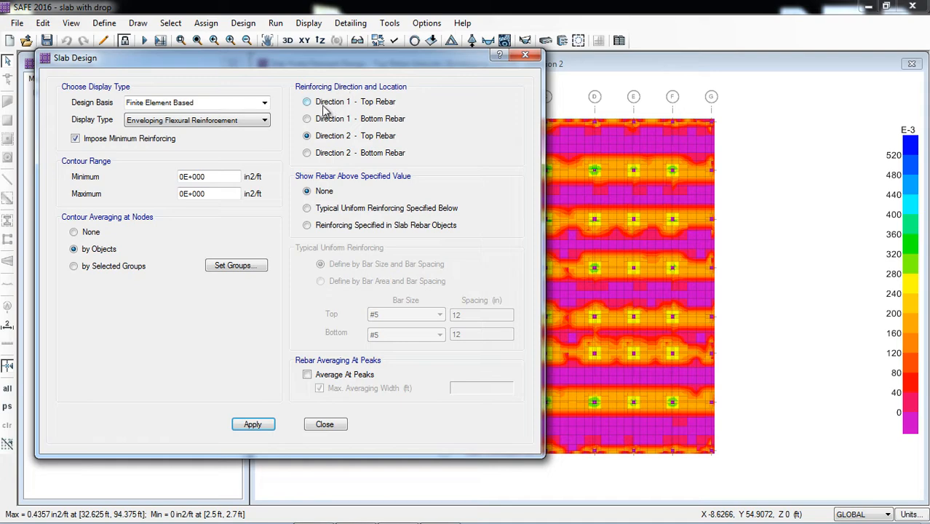
drag(326, 63, 280, 65)
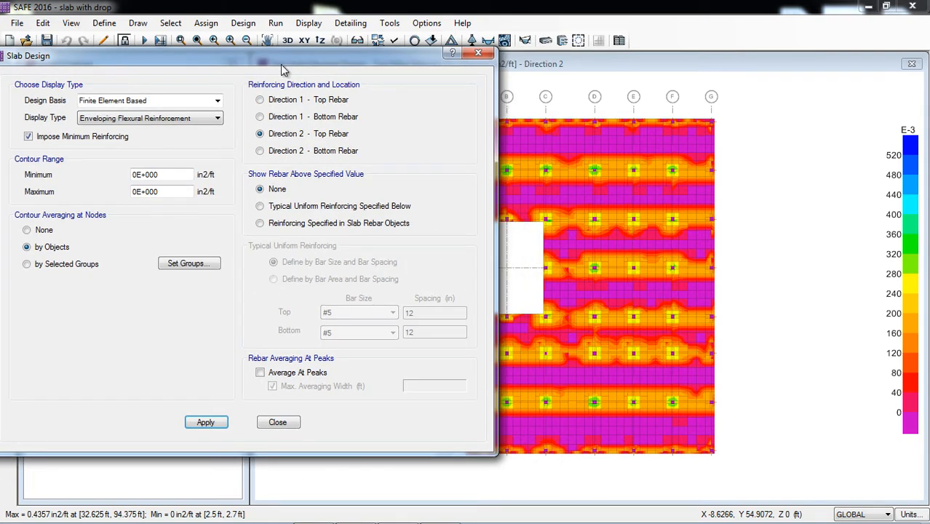
click(260, 206)
drag(333, 66, 261, 65)
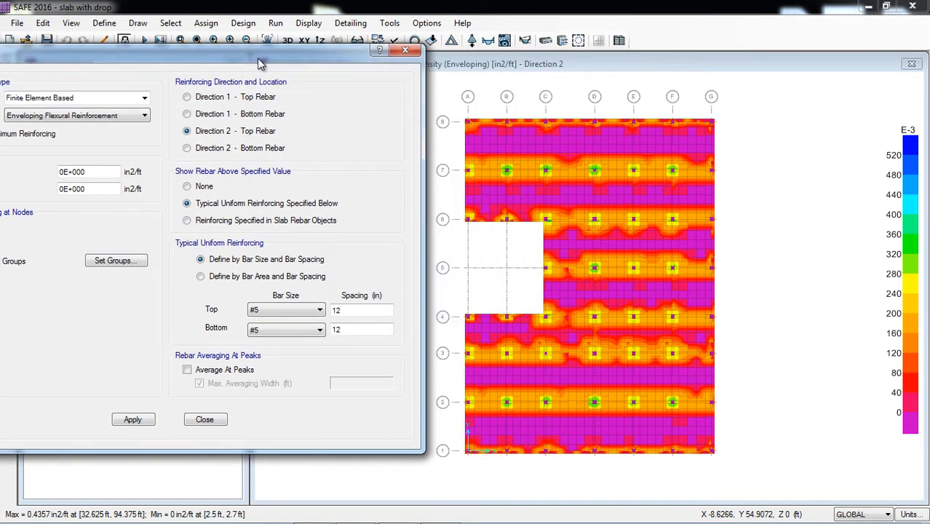
click(267, 309)
click(268, 334)
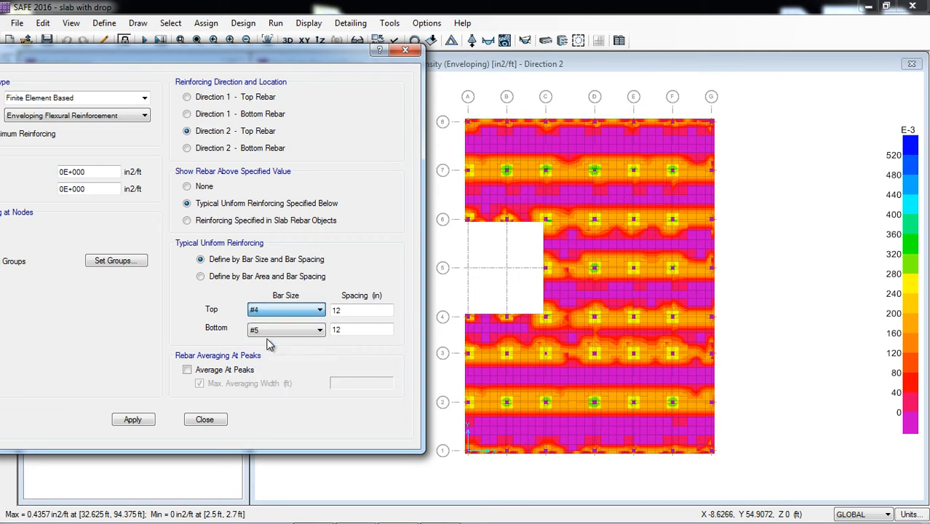
click(280, 330)
click(267, 355)
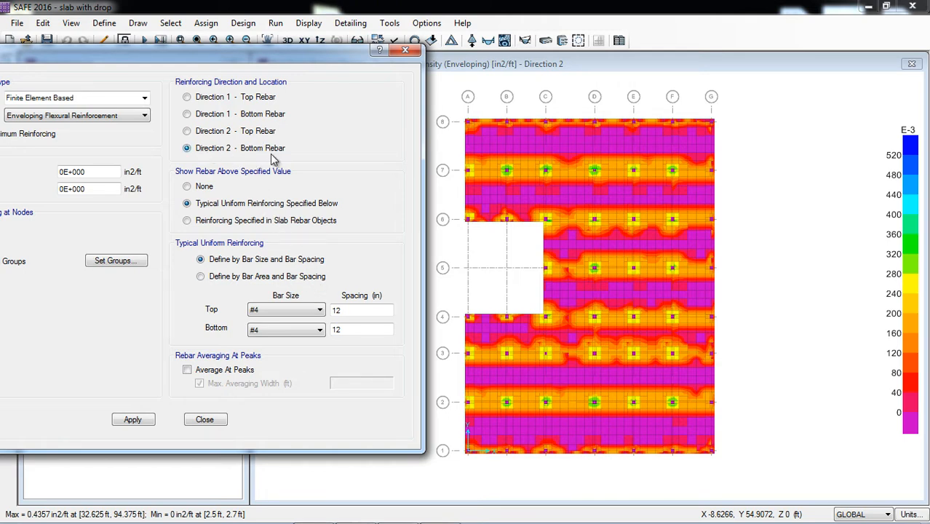
click(220, 134)
click(132, 420)
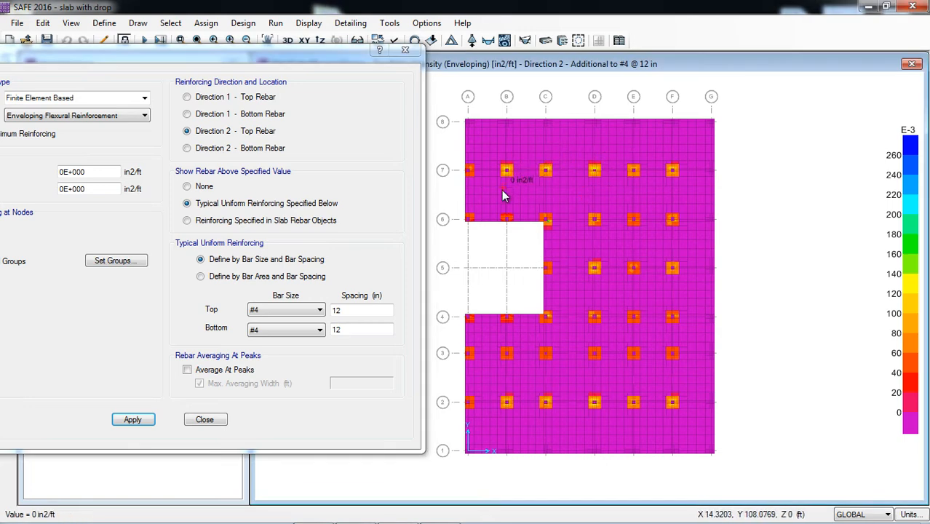
Set the typical uniform reinforcing spacing to 8 in for top and bottom bars and update the Direction 2 top rebar contours.
double_click(345, 310)
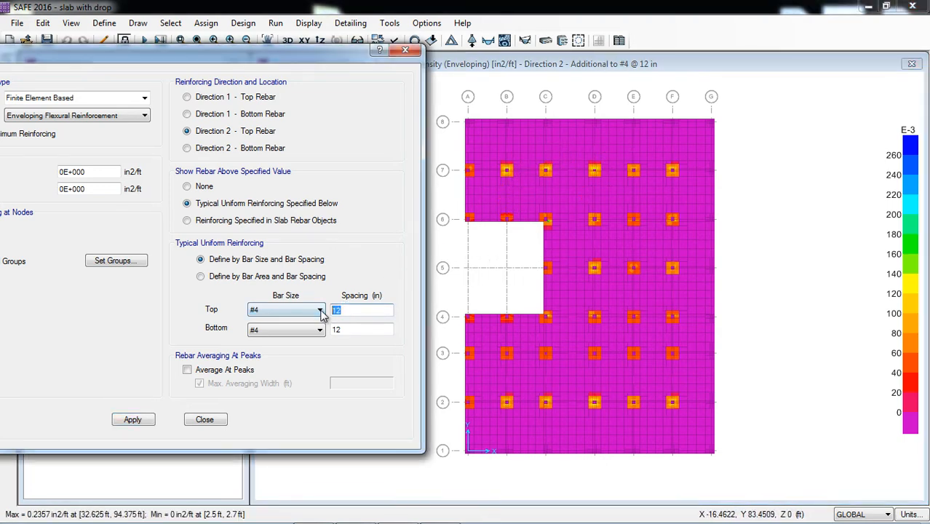
text(8)
double_click(345, 329)
text(8)
click(136, 420)
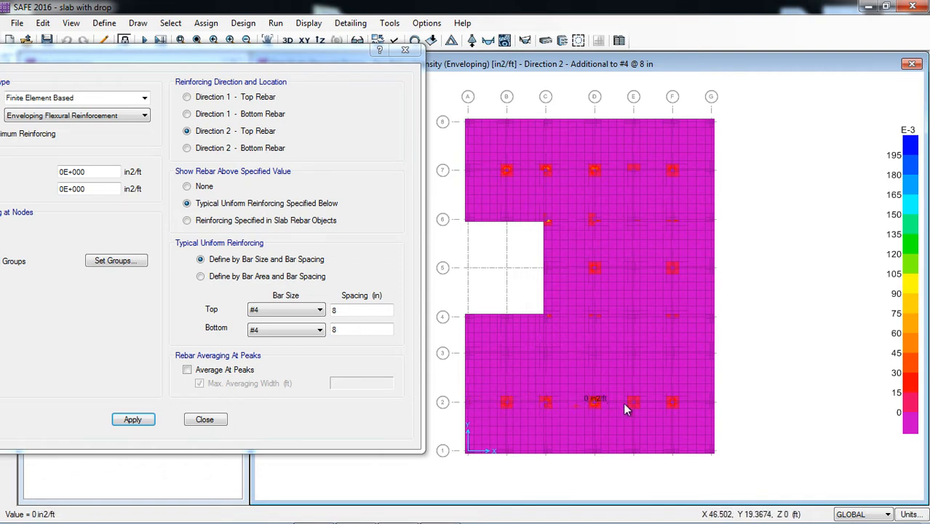
Display the additional Direction 1 bottom rebar required beyond the typical uniform reinforcing.
click(231, 117)
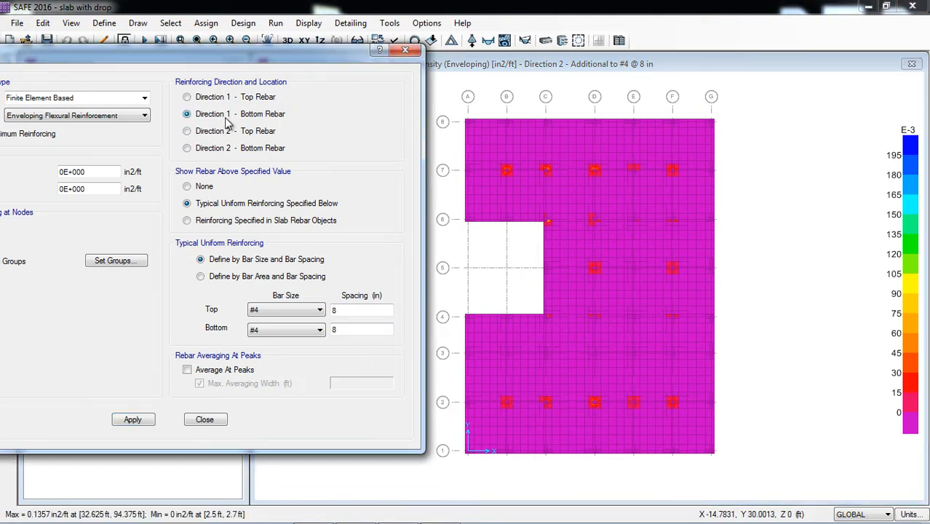
click(139, 420)
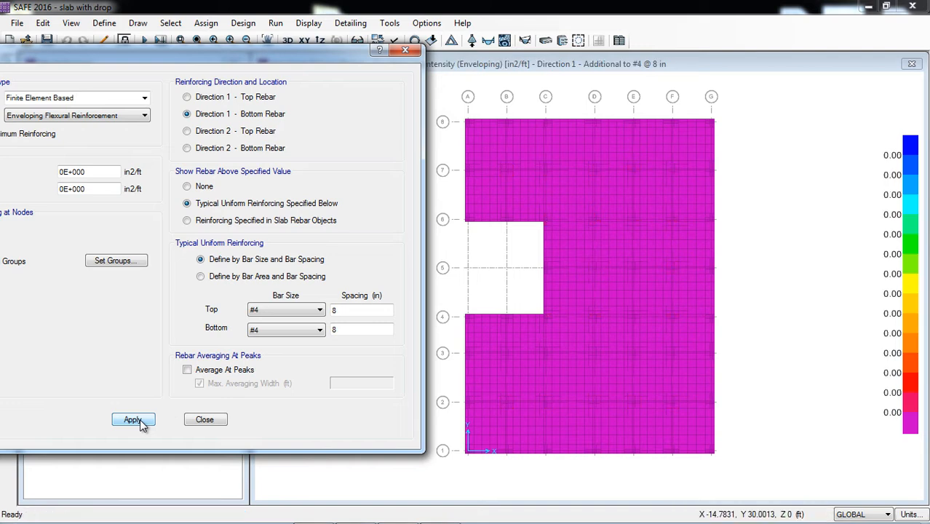
Set the typical uniform reinforcing spacing to 10 in for top and bottom bars and update the Direction 1 bottom rebar contours.
double_click(333, 310)
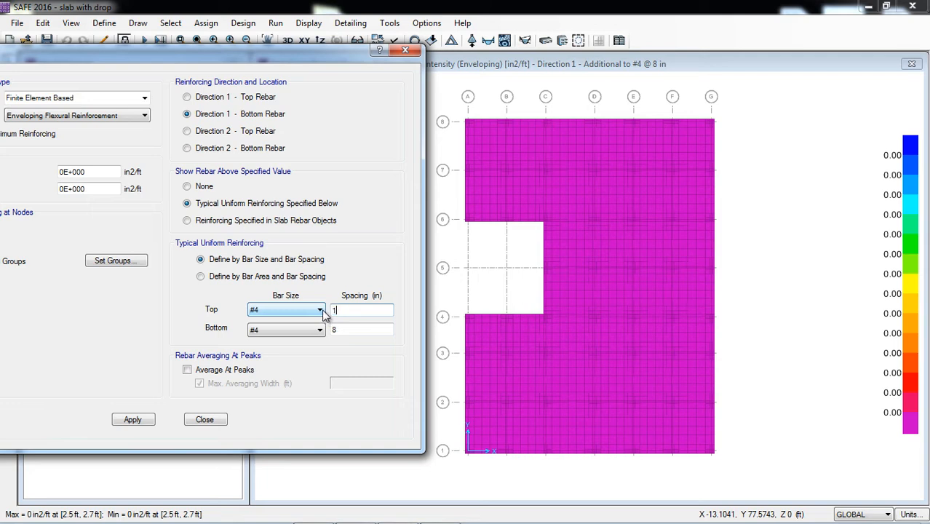
text(10)
key(Tab)
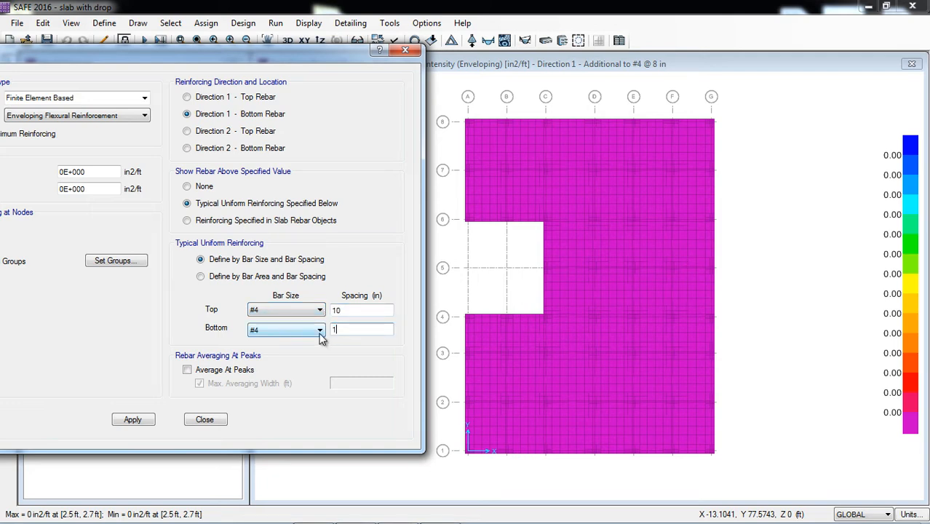
click(139, 417)
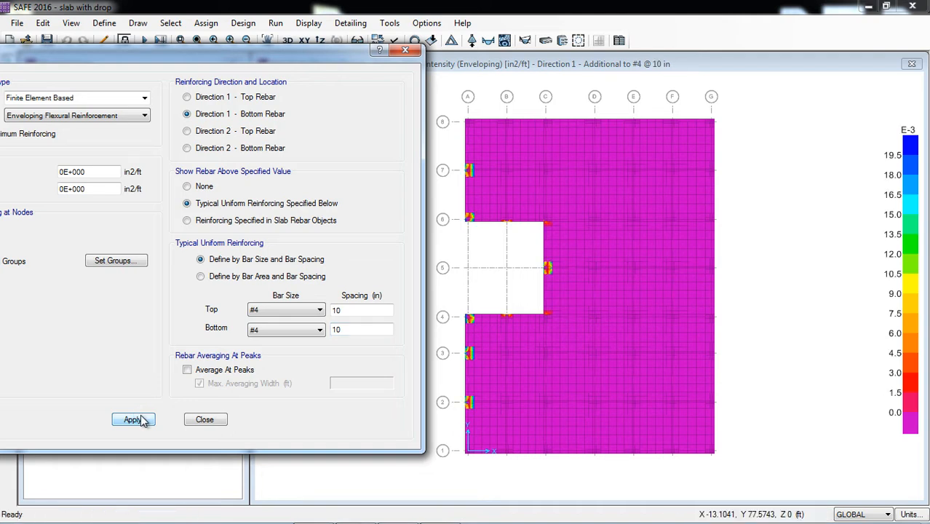
click(455, 175)
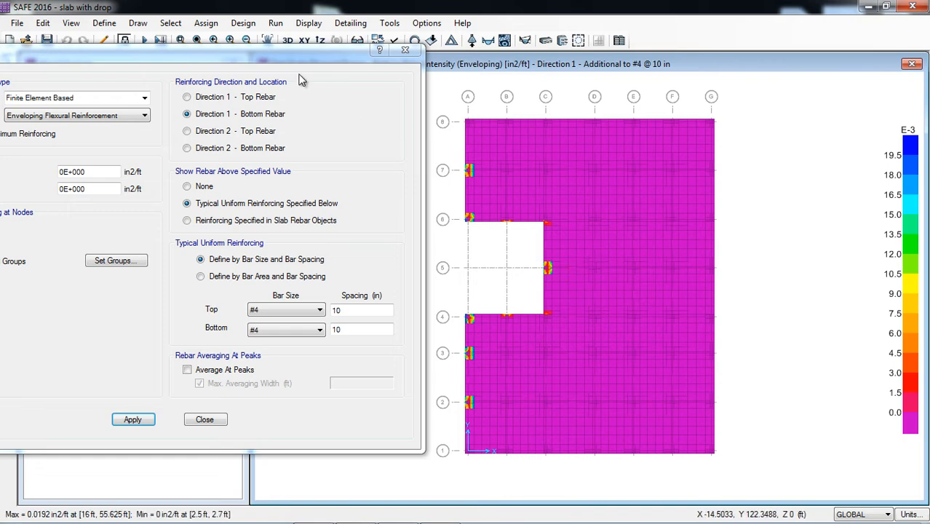
Switch the slab design display to strip-based results, showing rebar required above the typical uniform reinforcing.
drag(283, 64, 436, 63)
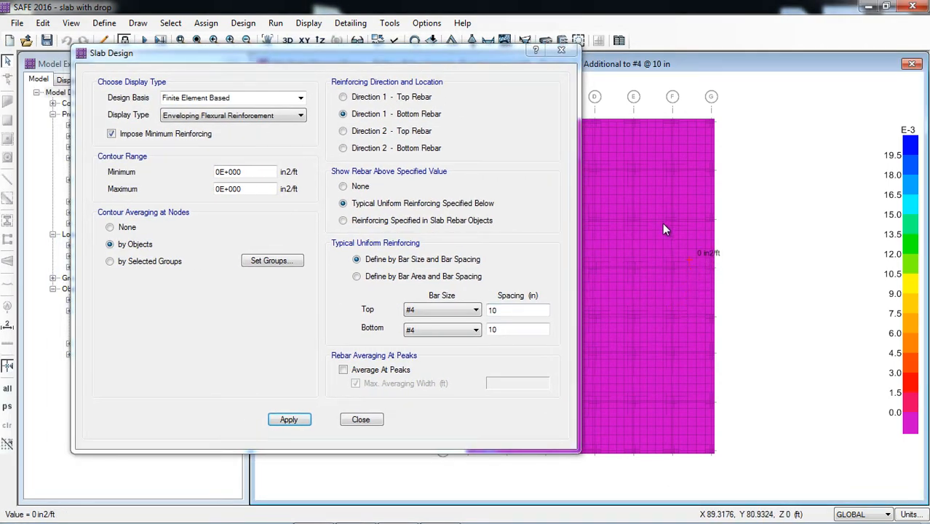
drag(464, 57, 404, 59)
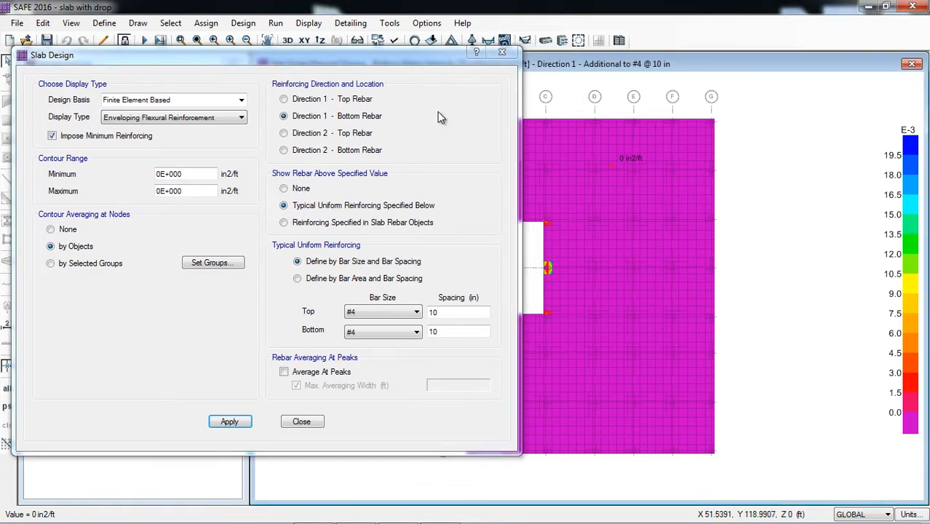
click(237, 104)
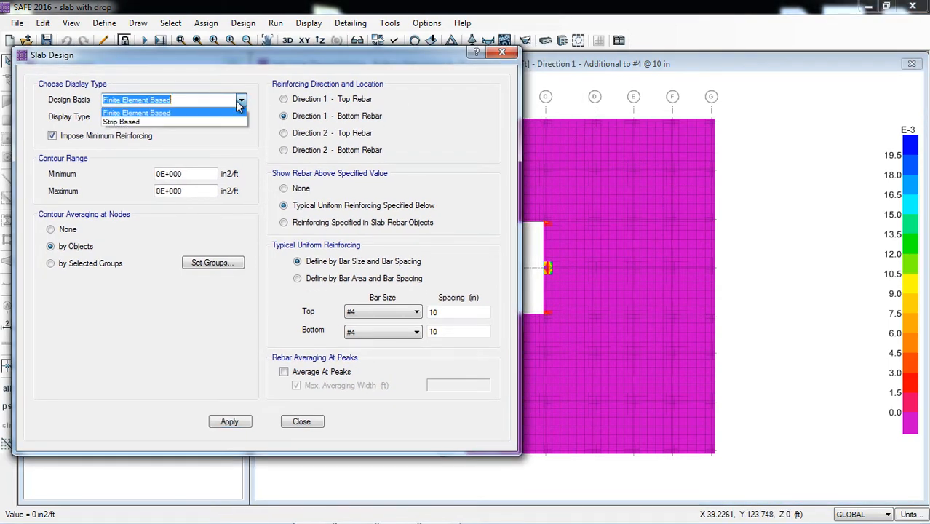
click(176, 121)
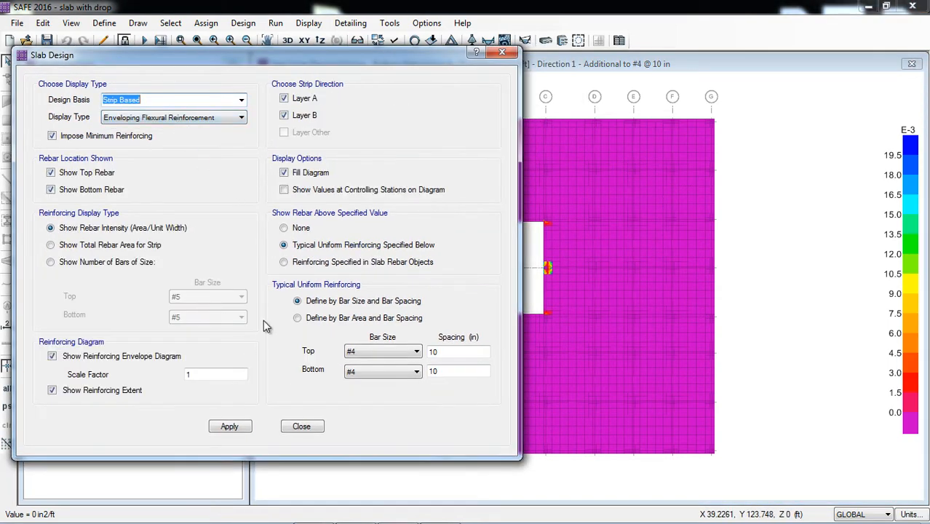
click(231, 427)
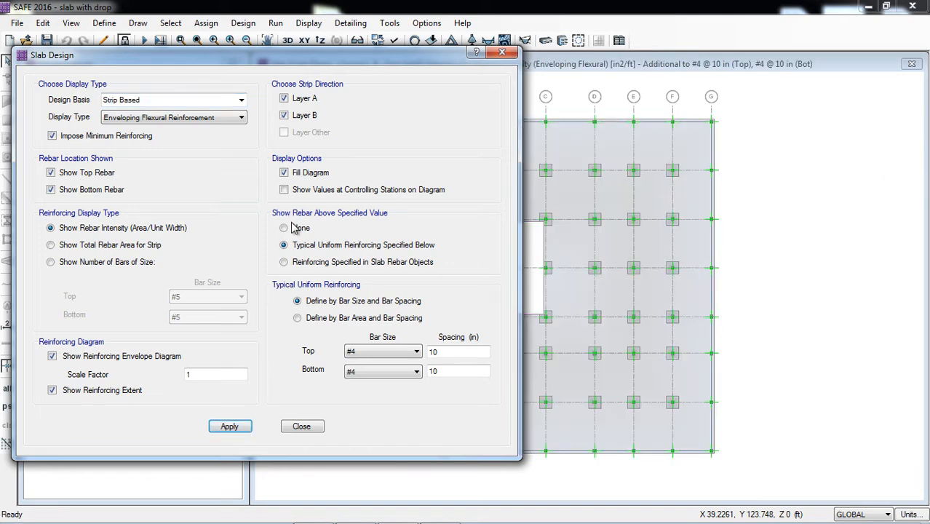
Display the full strip-based reinforcement intensity without deducting any specified rebar.
drag(349, 63, 298, 66)
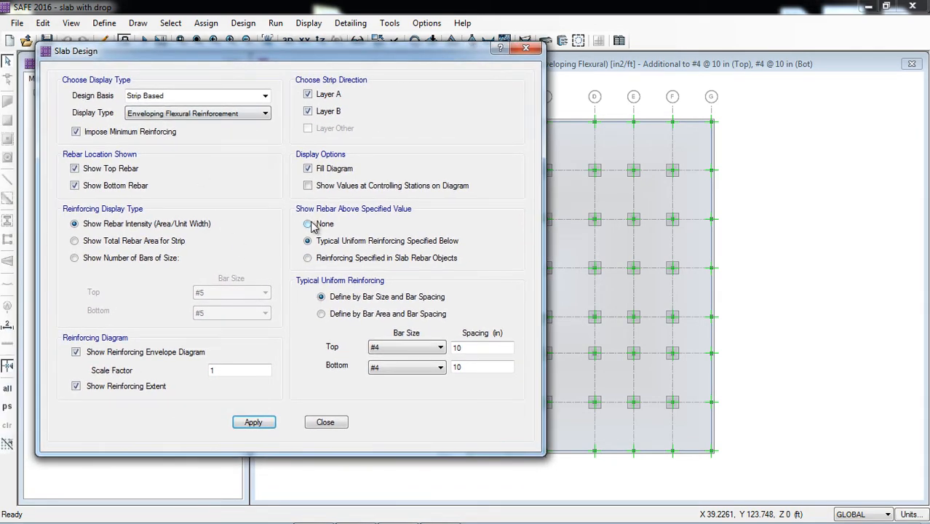
click(310, 224)
click(255, 423)
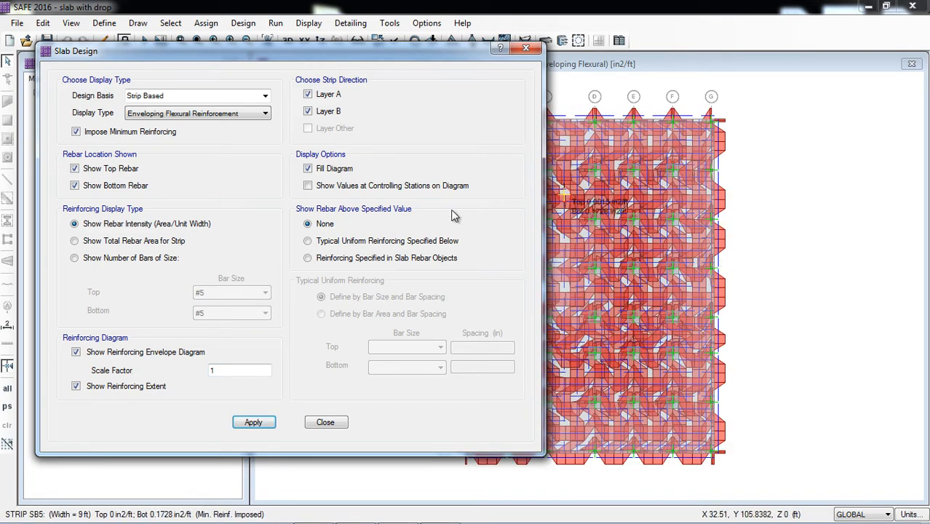
Show only strip rebar above typical uniform #4 bars at 10 in top and bottom, check the plan, and close the slab design settings.
click(349, 241)
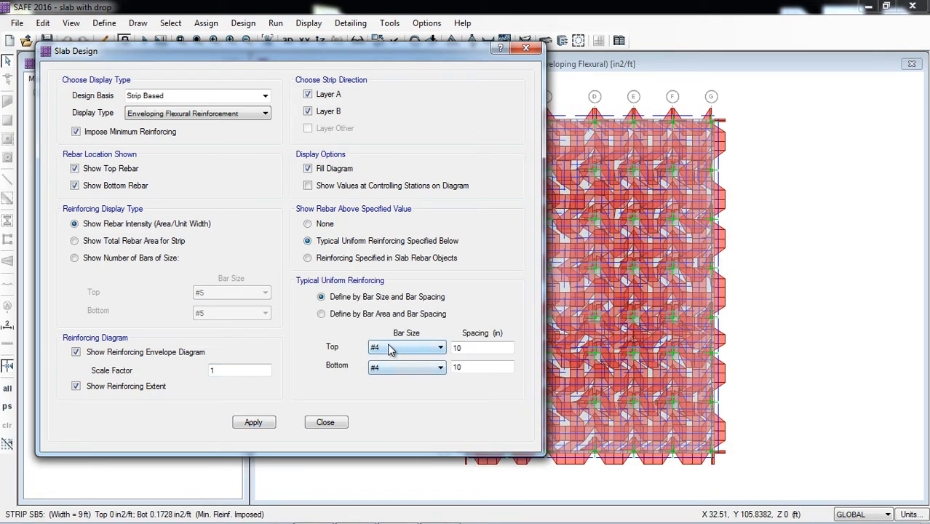
click(403, 368)
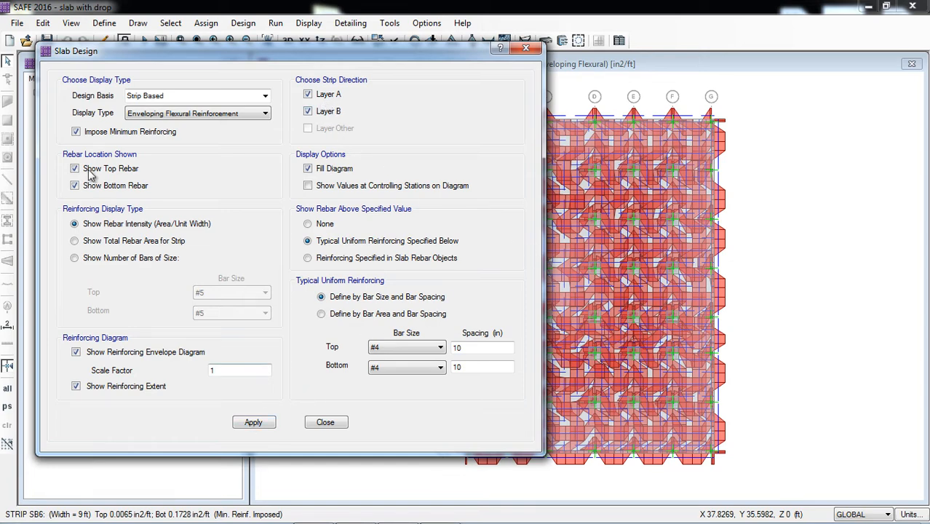
click(254, 423)
drag(417, 58, 314, 62)
mouse_move(500, 170)
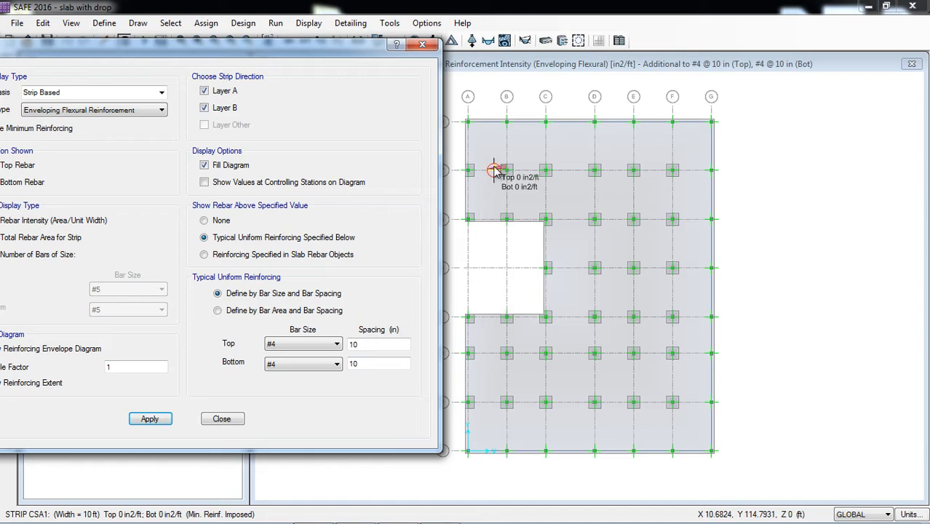
click(232, 419)
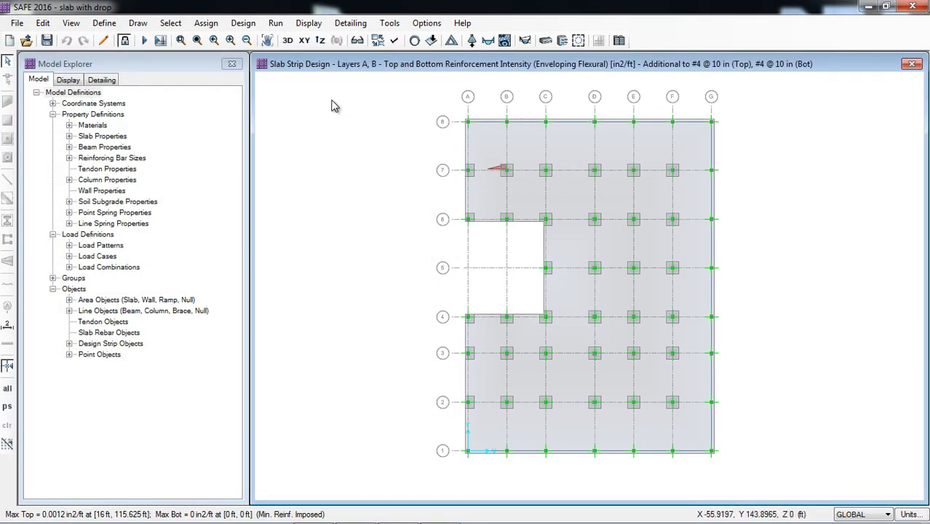
Review the general detailing preferences for units and bar marks and accept them as they are.
click(355, 24)
click(375, 41)
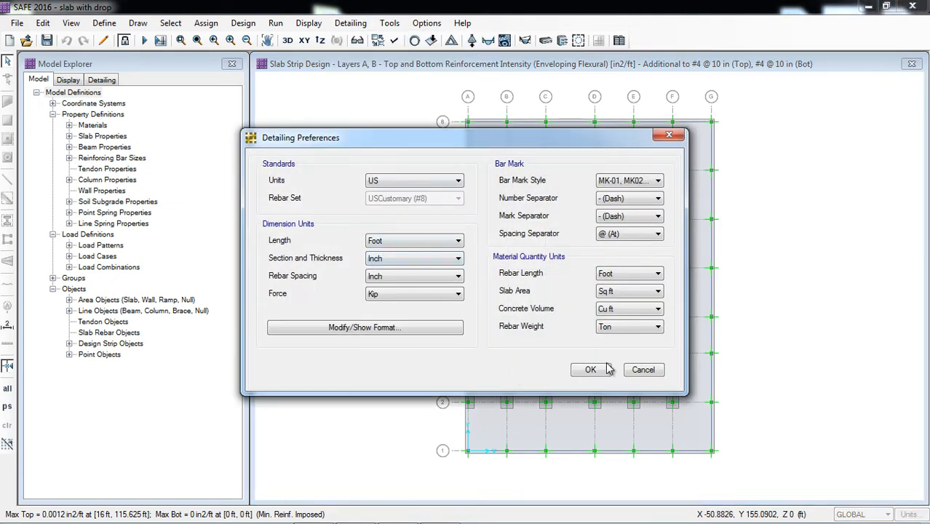
click(590, 371)
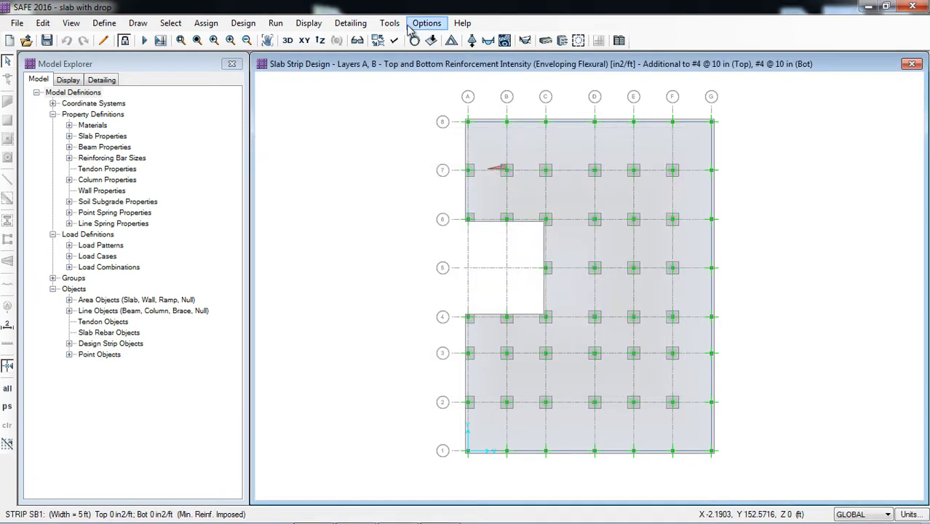
In the slab/mat reinforcing preferences, set both the largest and smallest bar sizes to #4.
click(352, 23)
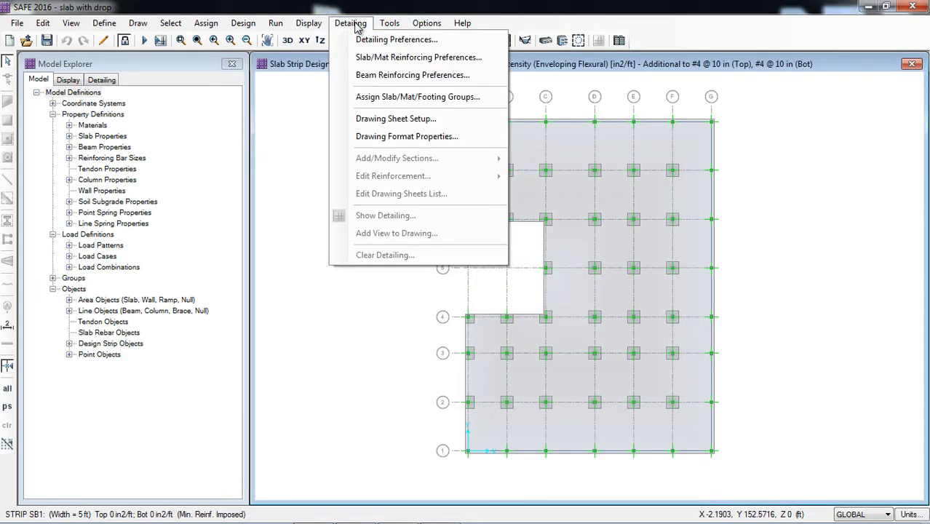
click(402, 58)
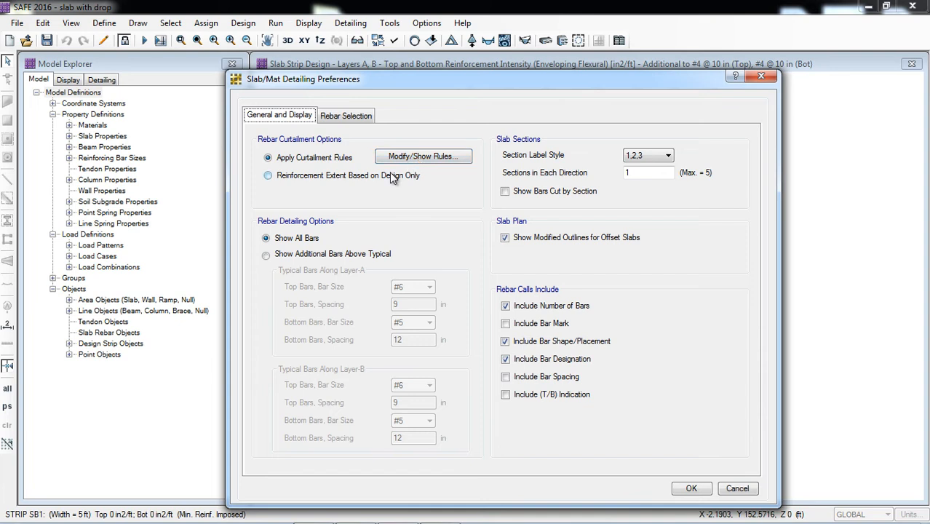
click(342, 119)
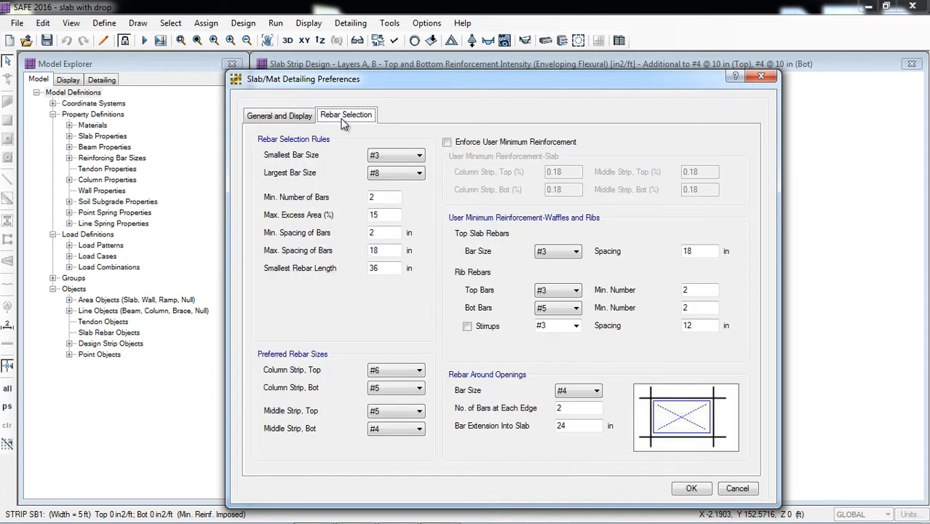
click(386, 175)
click(388, 210)
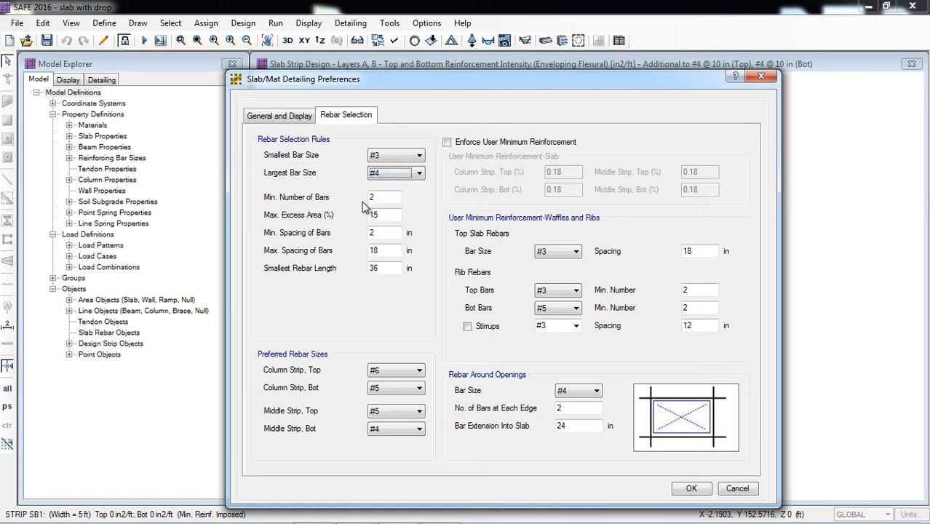
click(394, 156)
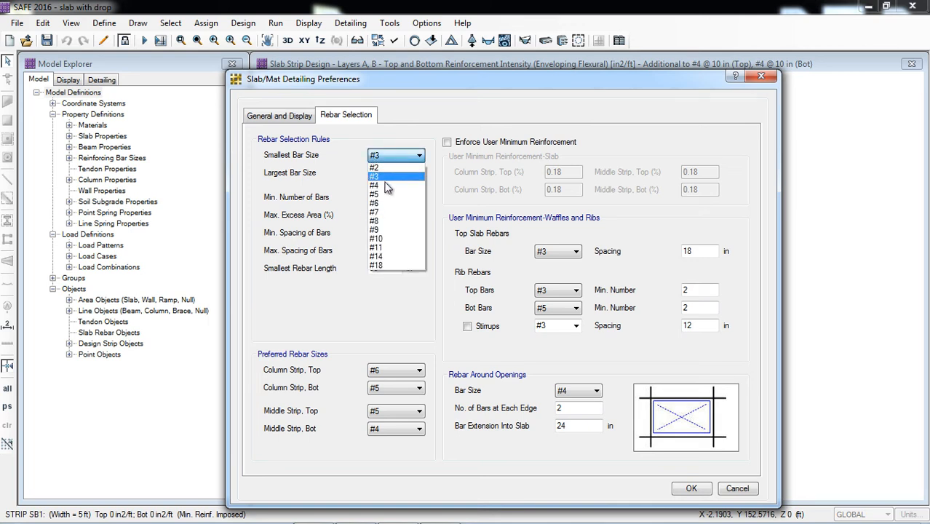
click(386, 186)
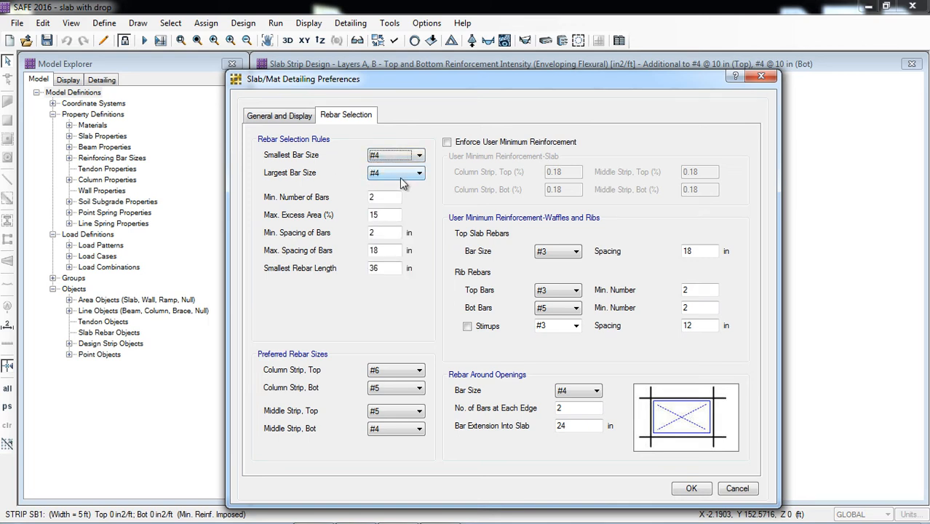
Enforce user minimum reinforcement, set preferred rebar to #4 for column strip top and bottom and middle strip top, and accept the preferences.
click(447, 143)
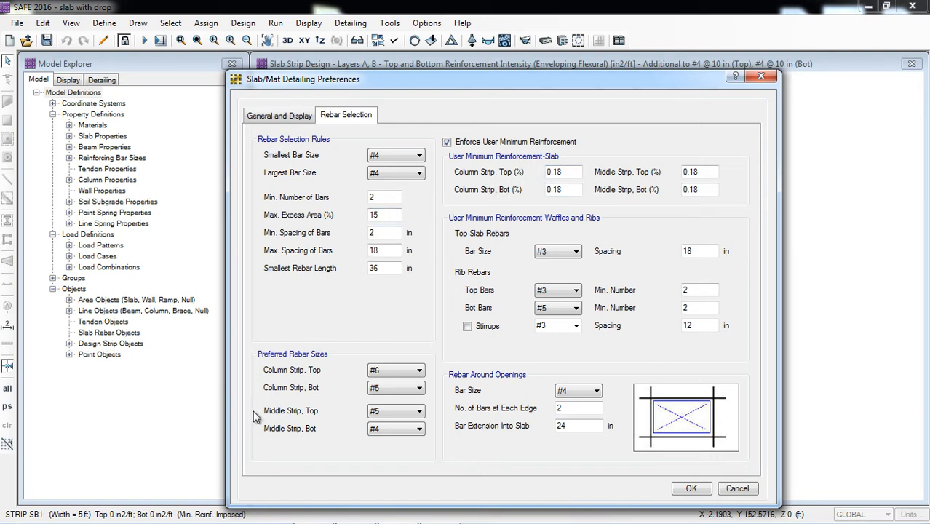
click(386, 372)
click(388, 401)
click(388, 389)
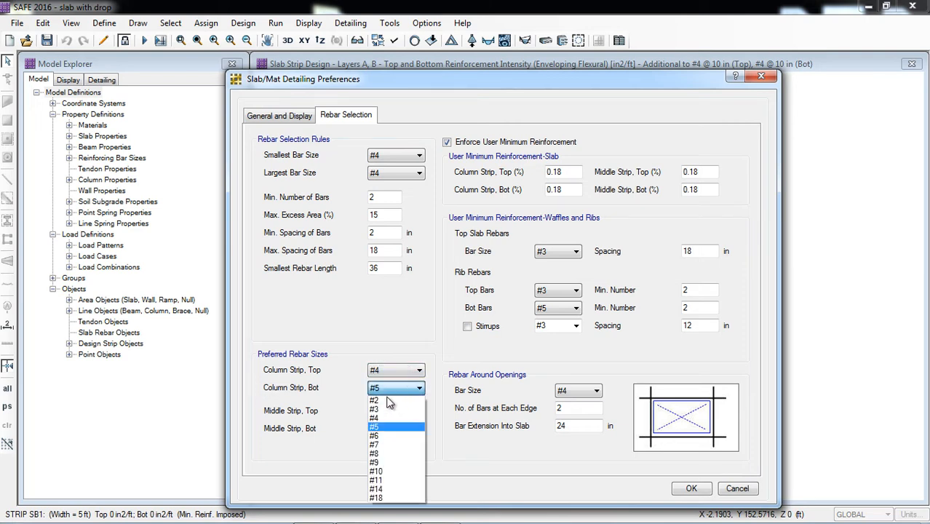
click(381, 417)
click(383, 414)
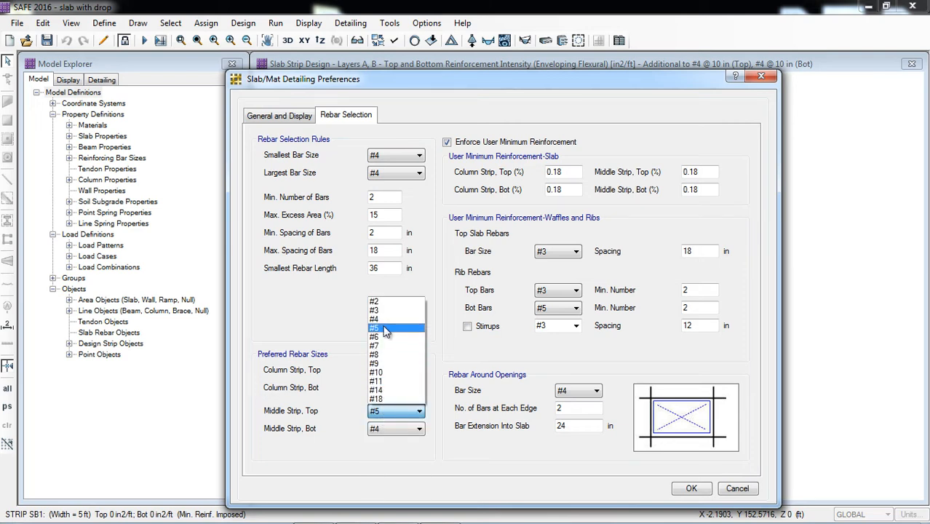
click(388, 345)
click(390, 412)
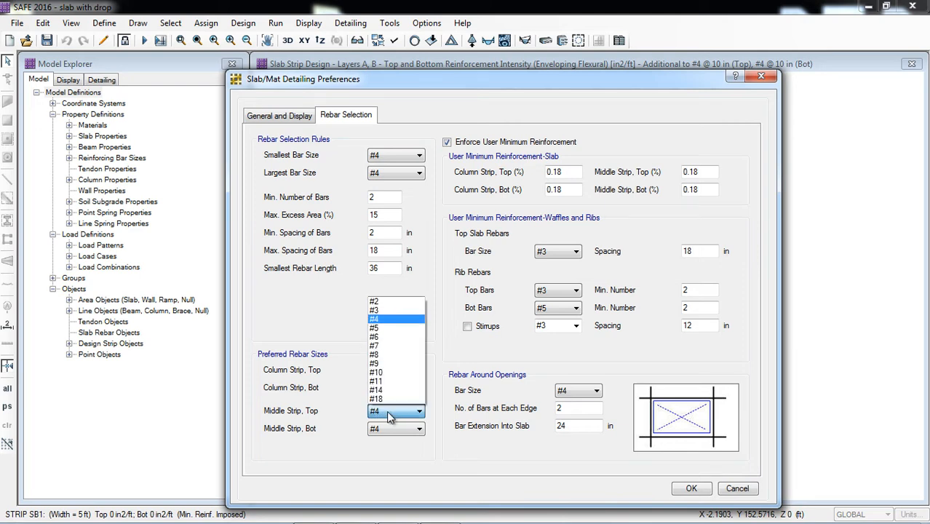
click(390, 329)
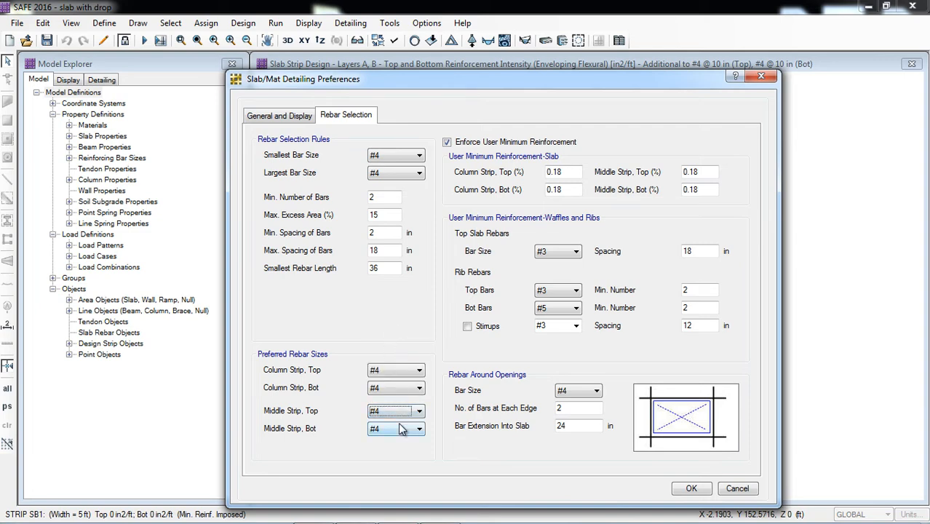
click(690, 490)
Run the detailing to generate the slab's framing plan and drawings.
click(355, 22)
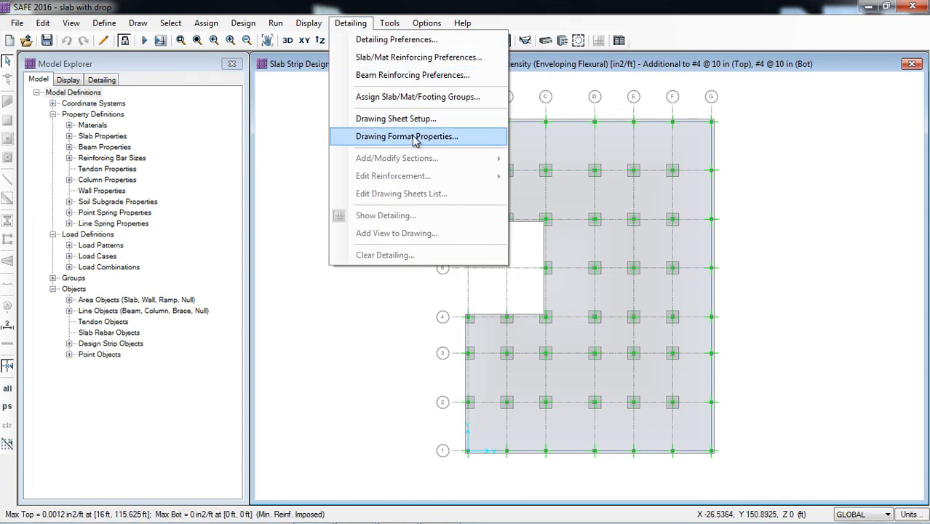
click(381, 6)
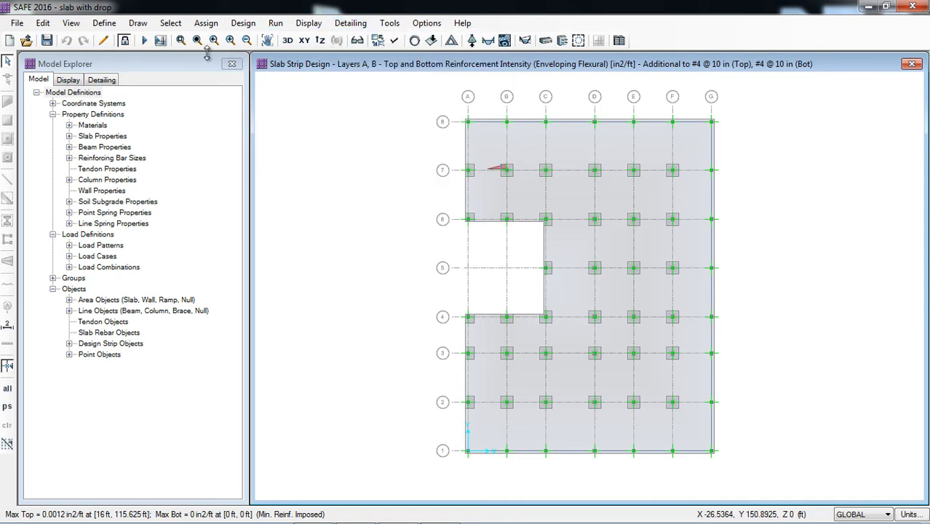
click(163, 43)
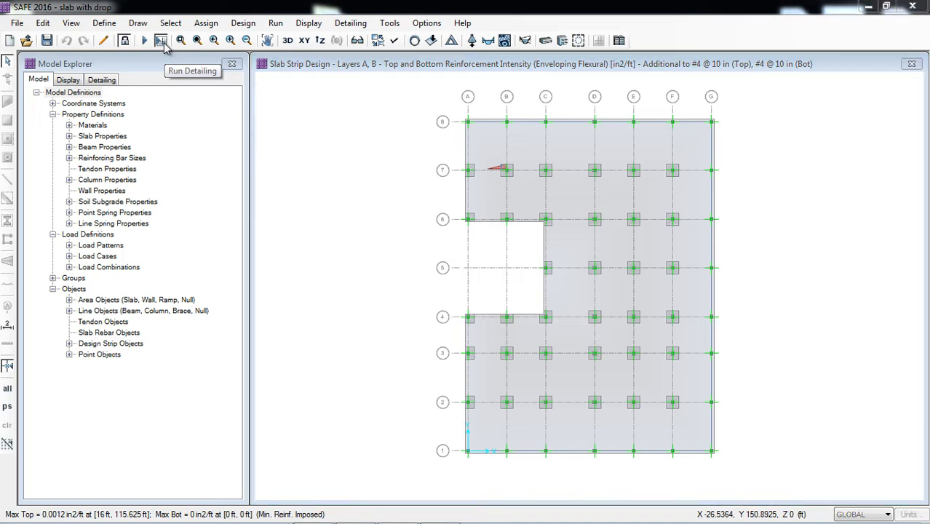
click(422, 339)
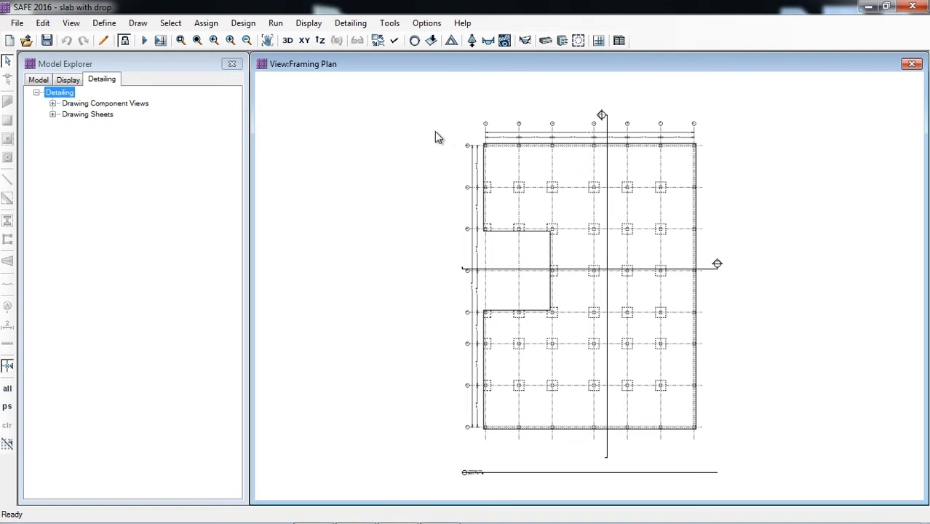
click(351, 22)
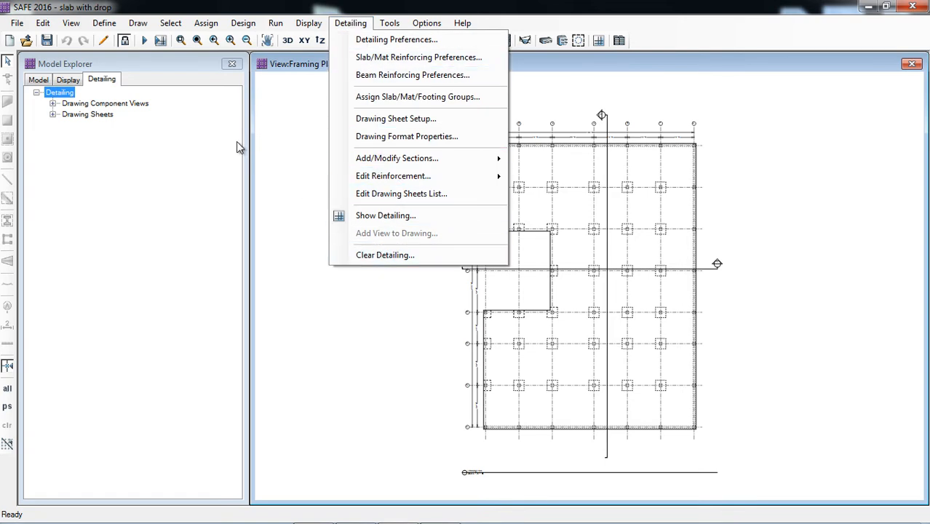
click(275, 69)
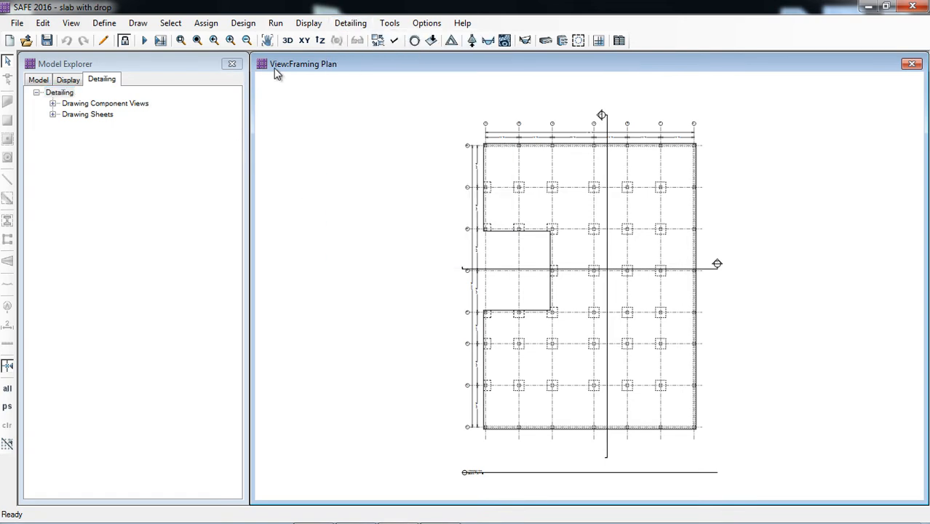
Expand the detailing component views and drawing sheets, and view the slab framing plan and rebar schedule.
click(53, 104)
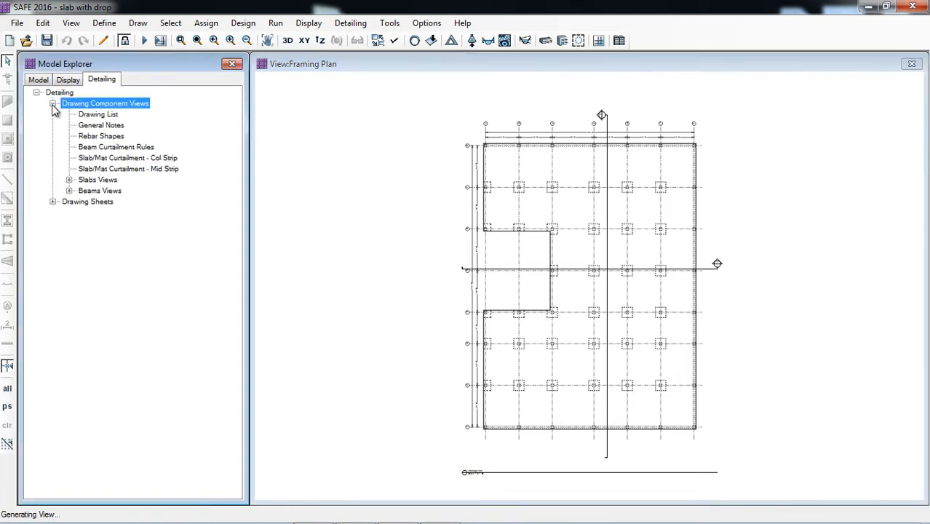
click(52, 203)
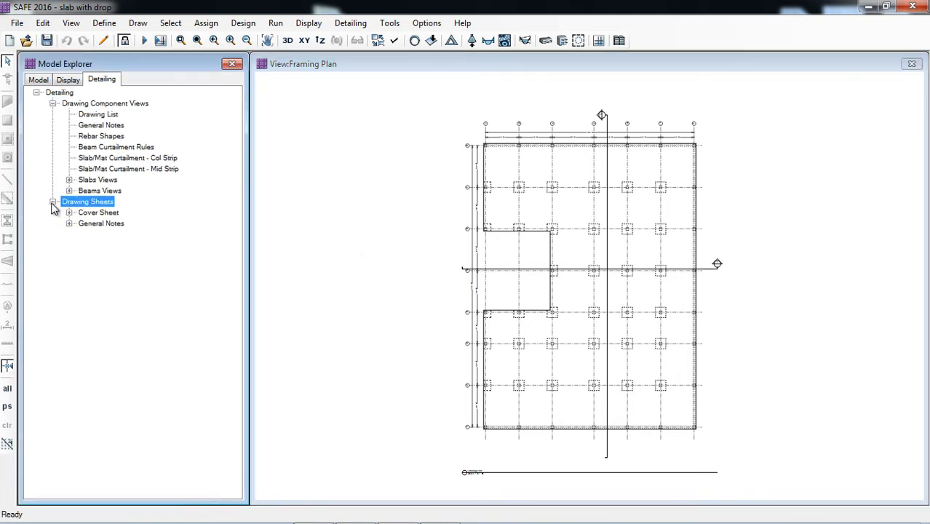
click(67, 180)
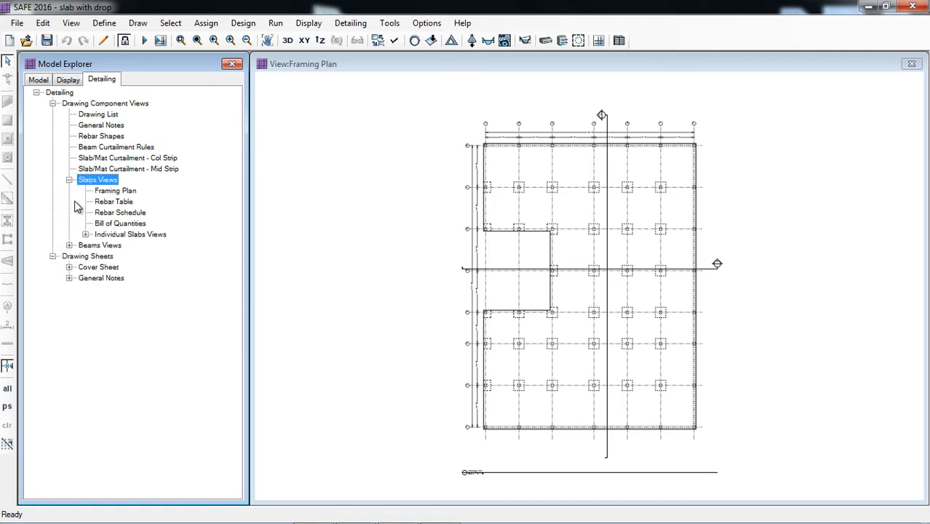
click(86, 235)
double_click(118, 191)
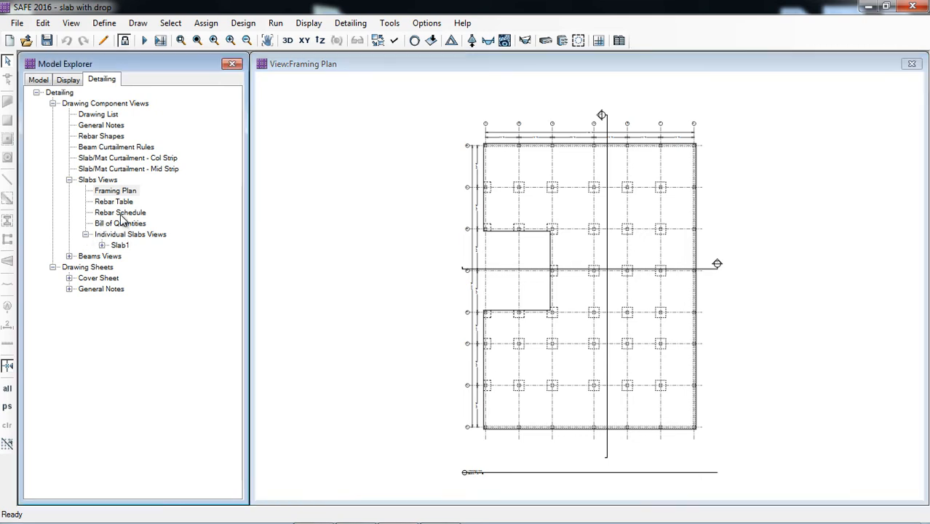
double_click(121, 214)
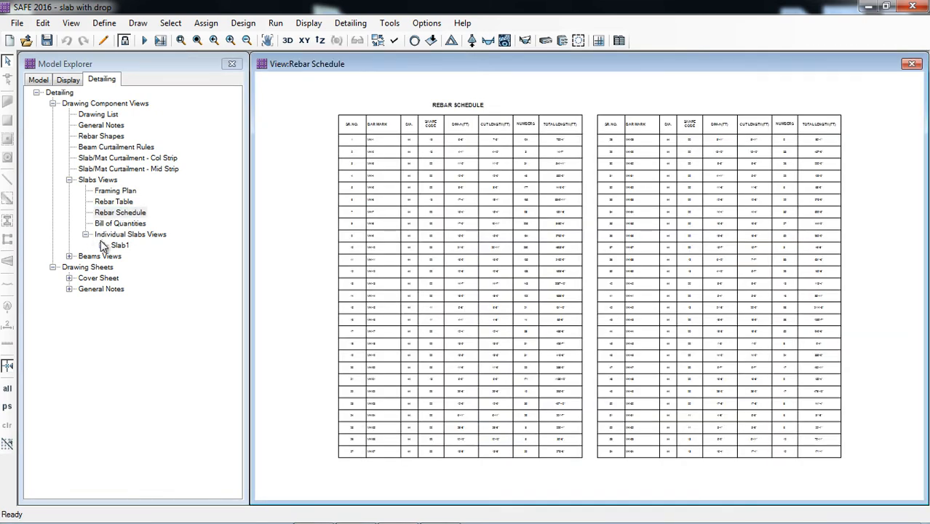
Review Slab1's top rebar plan and its sections Sect:1 and Sect:2, ending back on the framing plan.
click(102, 245)
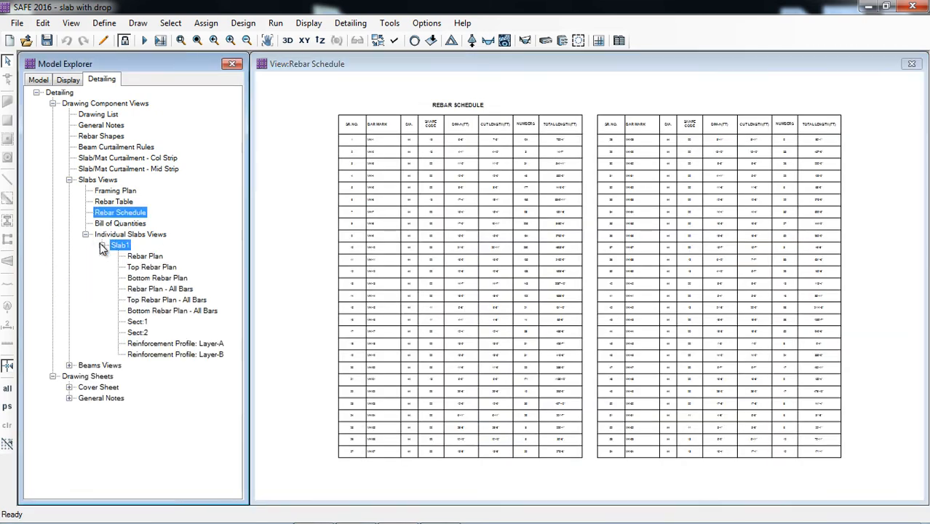
double_click(152, 268)
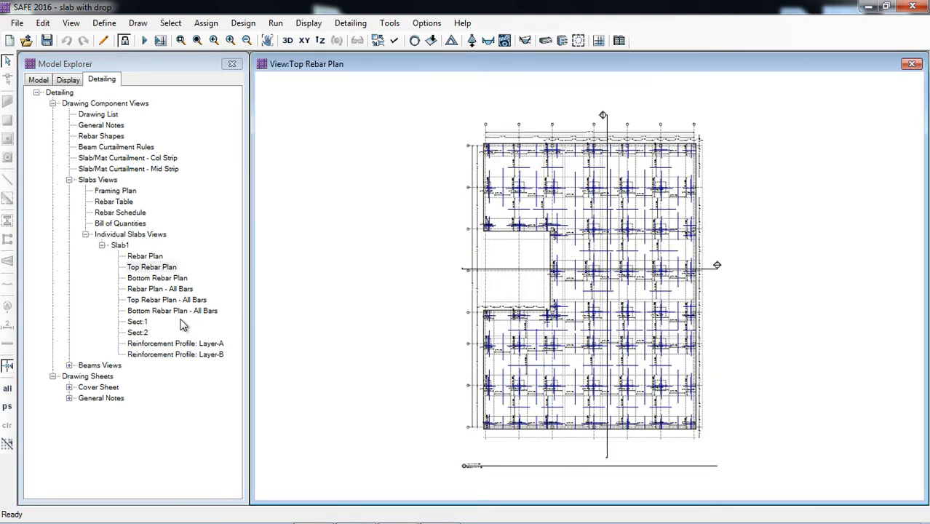
click(151, 279)
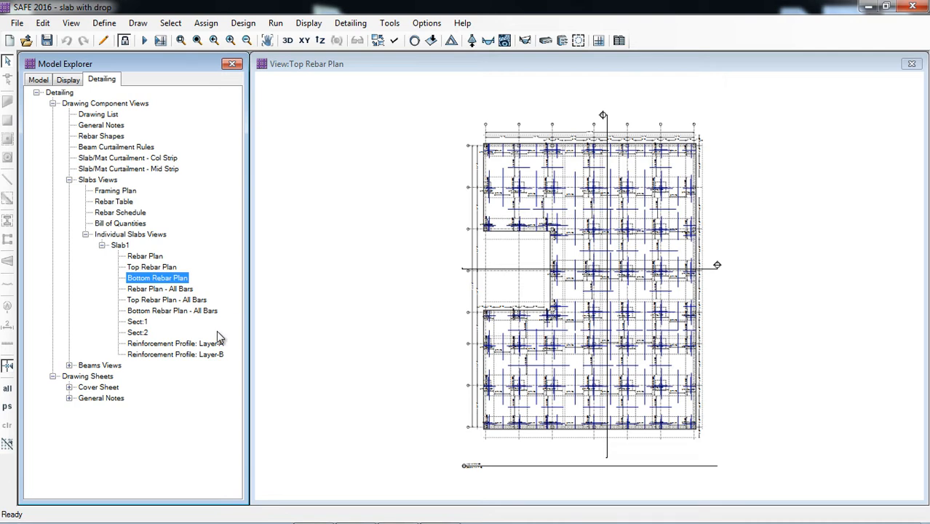
double_click(145, 323)
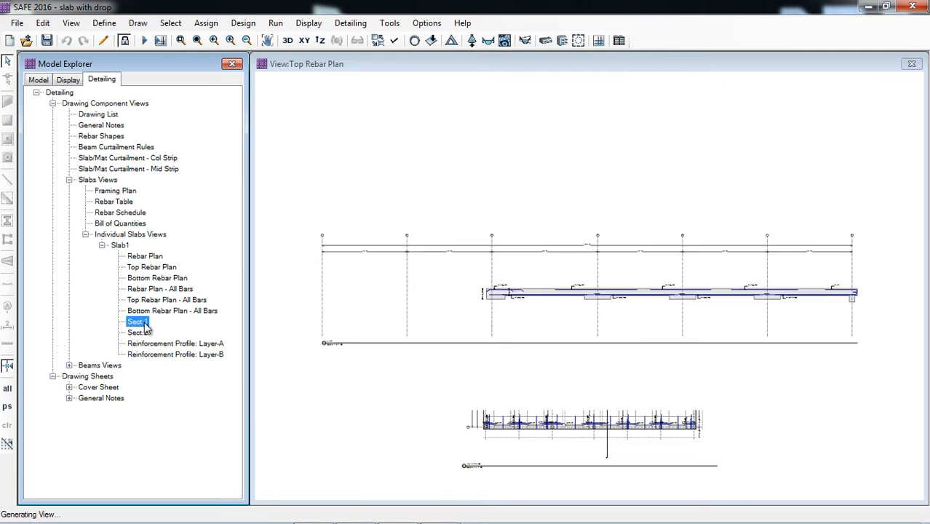
double_click(139, 333)
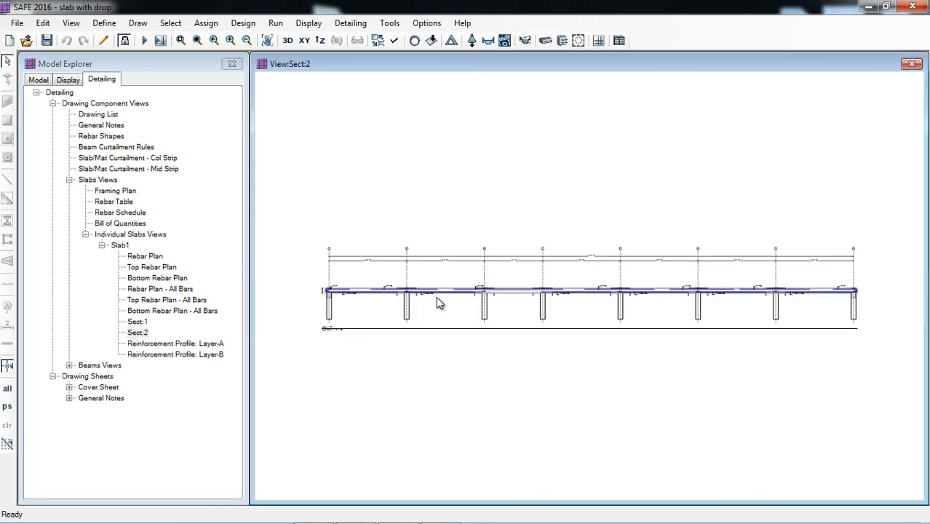
double_click(121, 192)
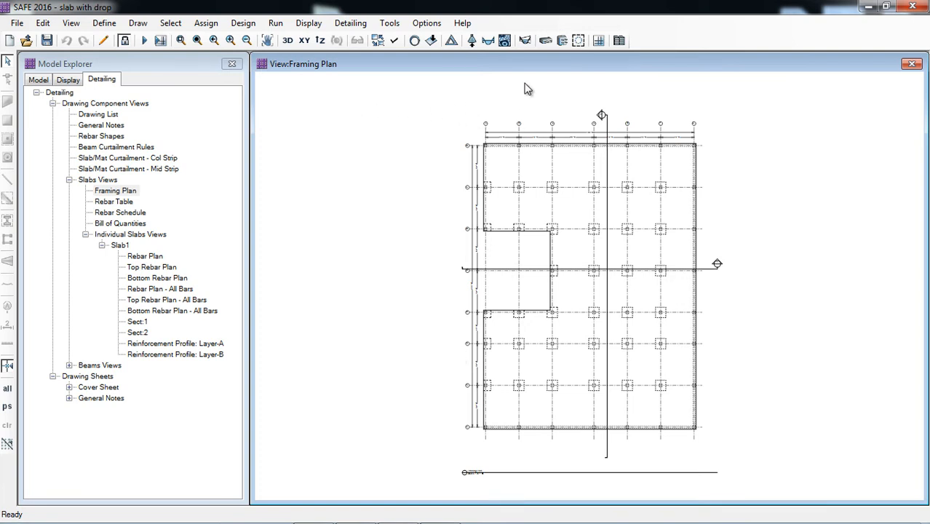
Return to the model plan and display the beam major moment diagram for load combination UDCONU2.
click(430, 41)
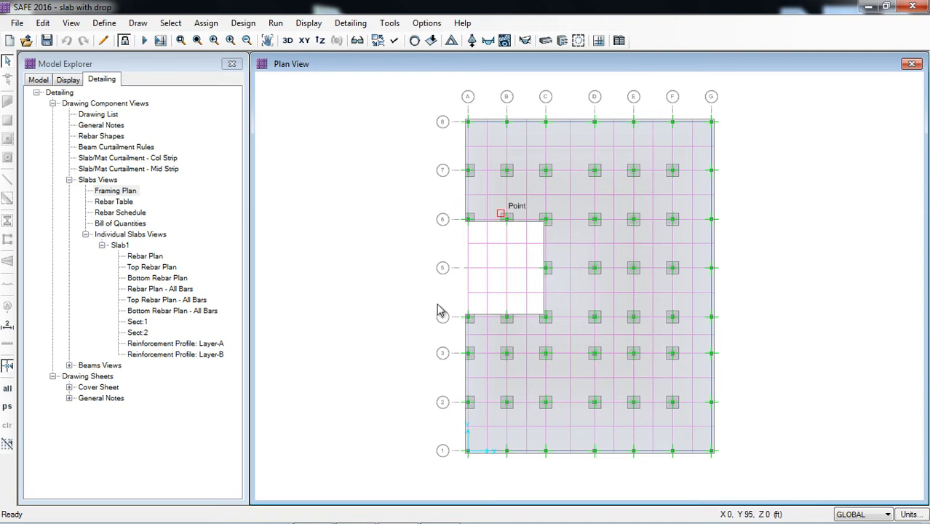
click(313, 24)
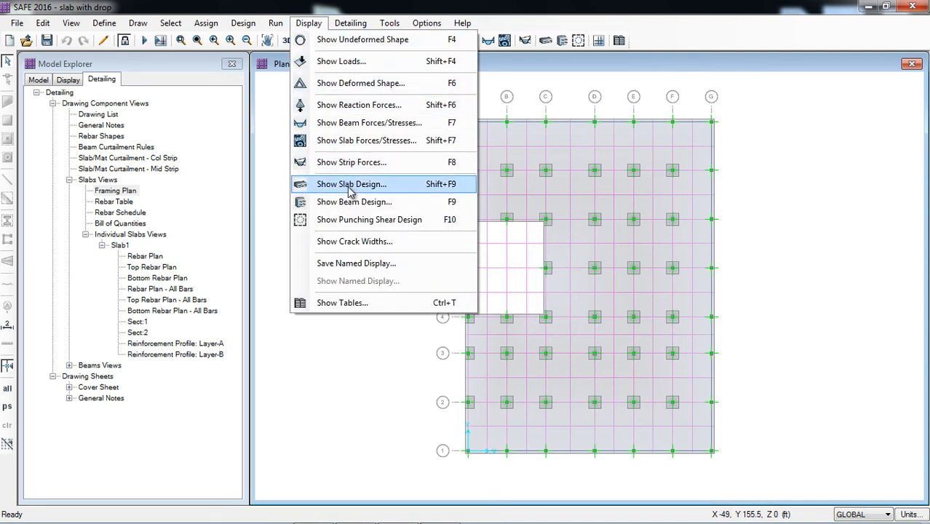
click(408, 125)
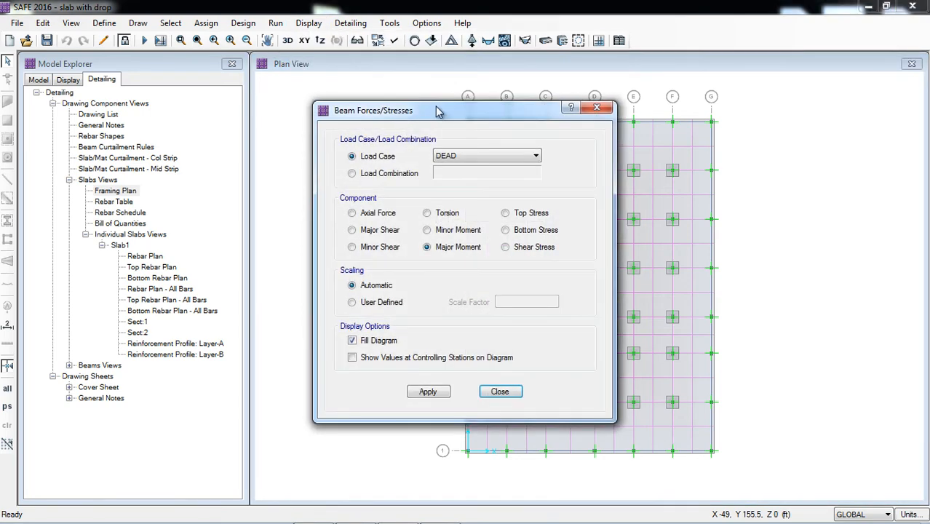
drag(439, 111, 305, 115)
click(218, 172)
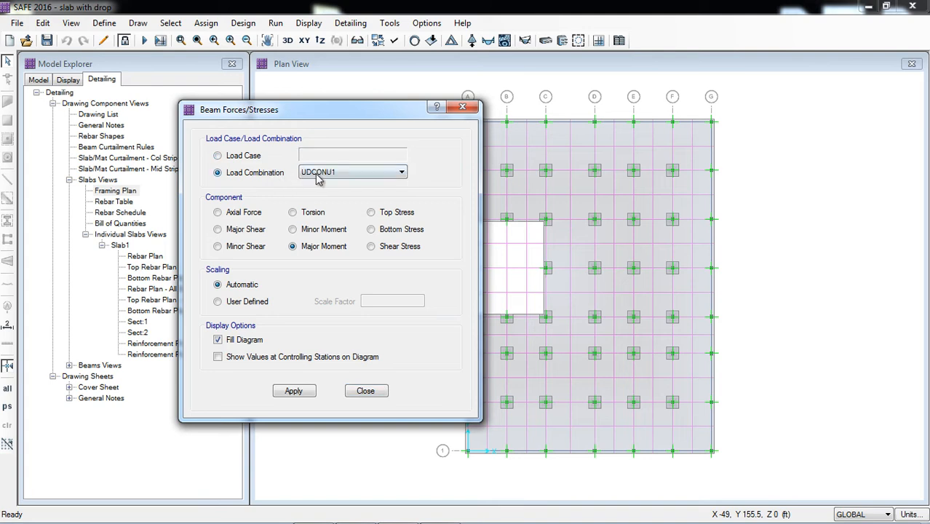
click(321, 173)
click(331, 191)
click(295, 394)
drag(367, 113, 289, 122)
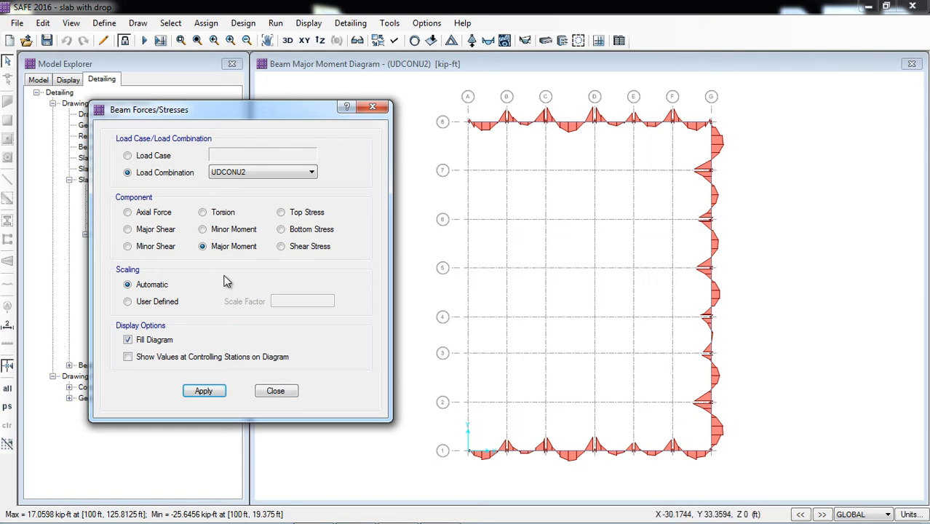
Display the beam major shear diagram for load combination UDCONU2 and close the beam forces settings.
click(166, 231)
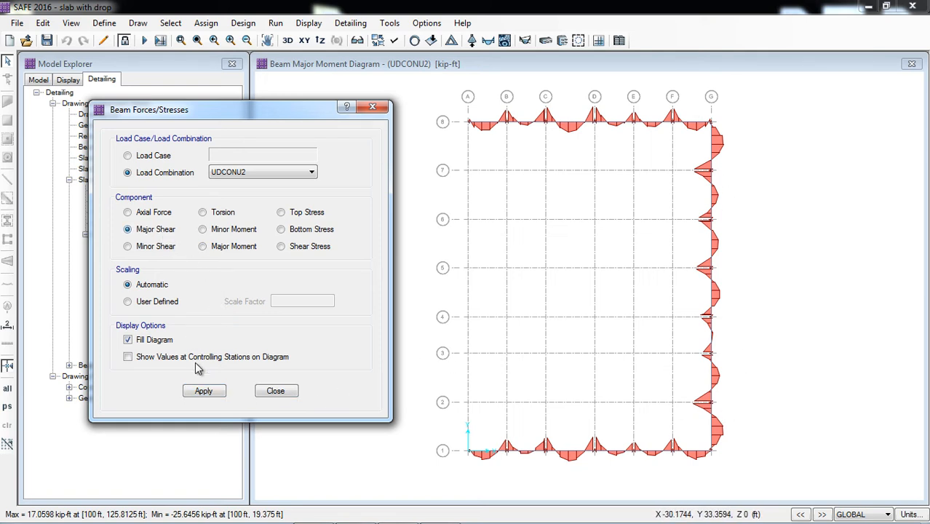
click(204, 392)
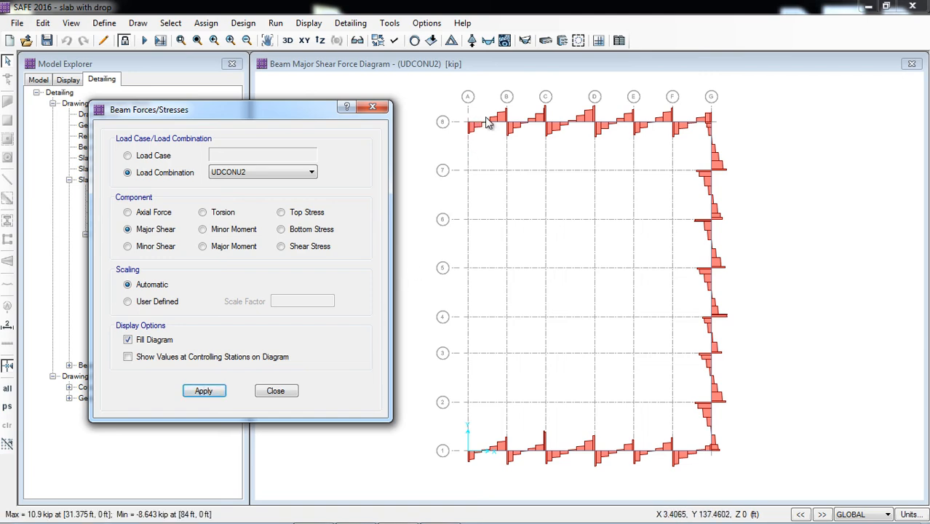
click(276, 392)
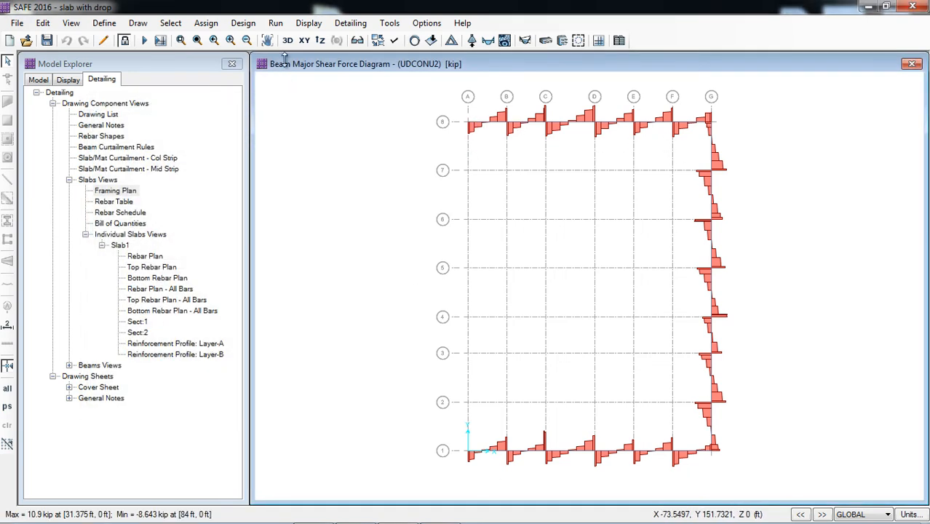
Display the beam design's longitudinal rebar for flexure and examine the required reinforcement along the edge beams.
click(313, 26)
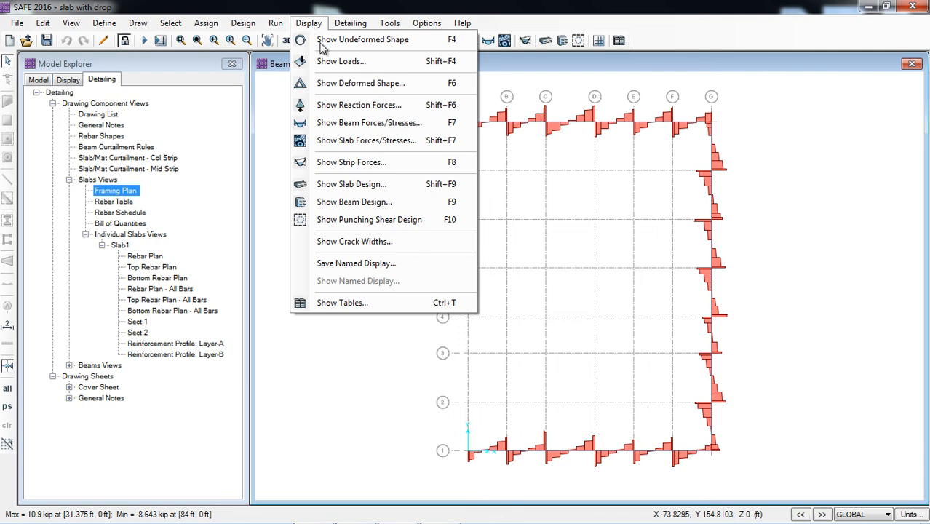
click(367, 203)
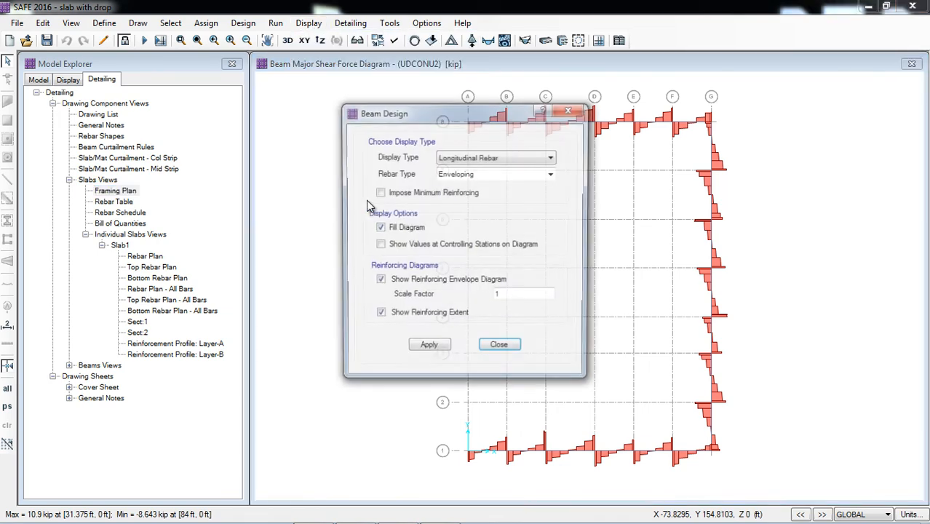
drag(296, 115, 287, 116)
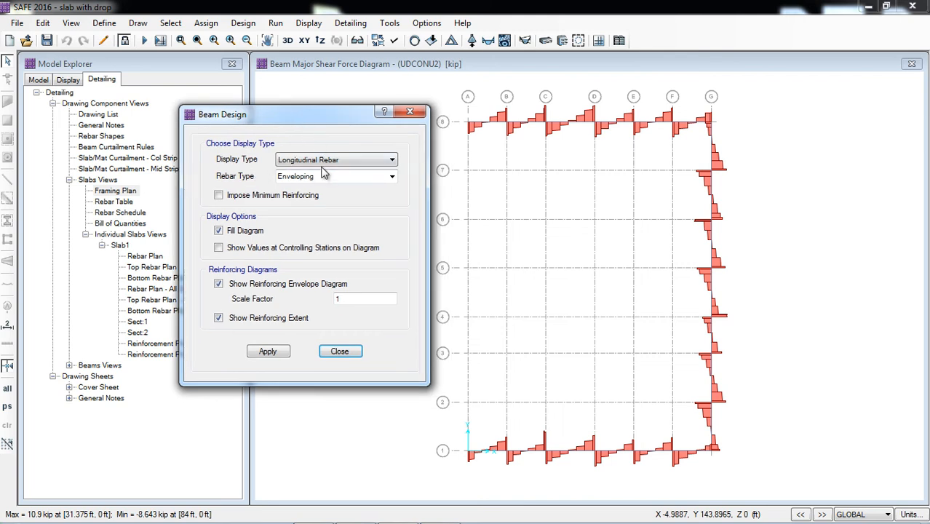
click(392, 176)
click(335, 198)
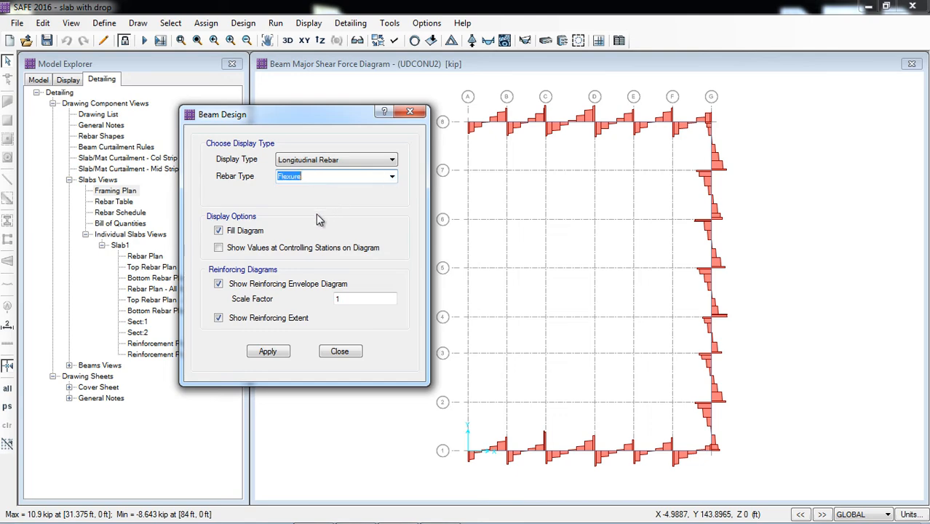
drag(287, 126, 232, 111)
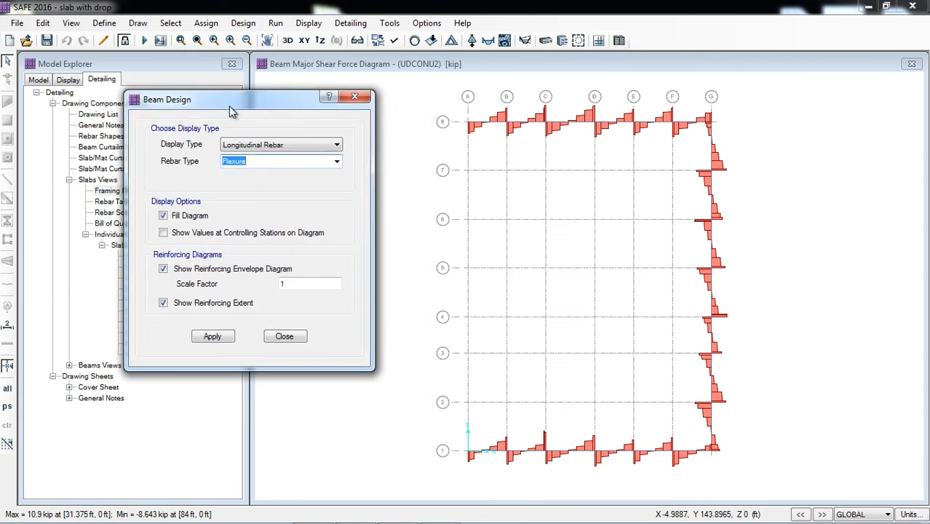
click(212, 338)
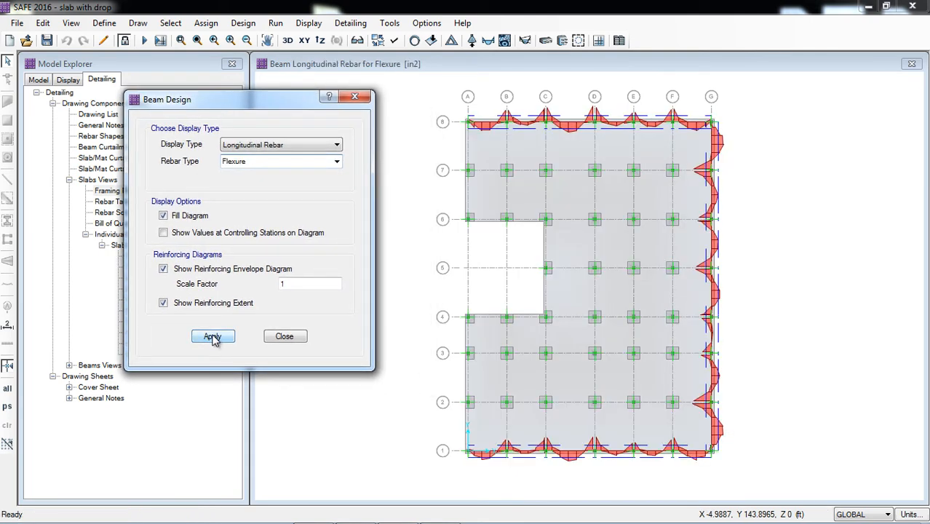
mouse_move(478, 137)
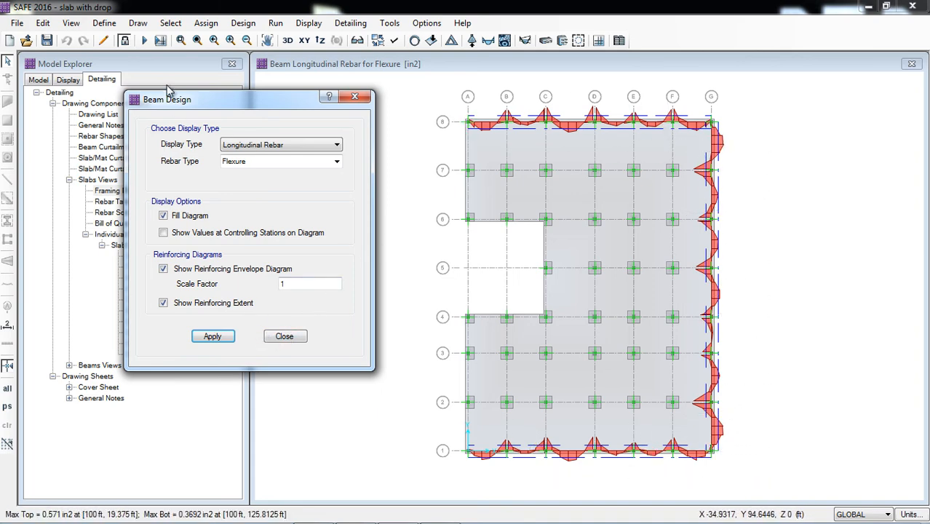
click(282, 336)
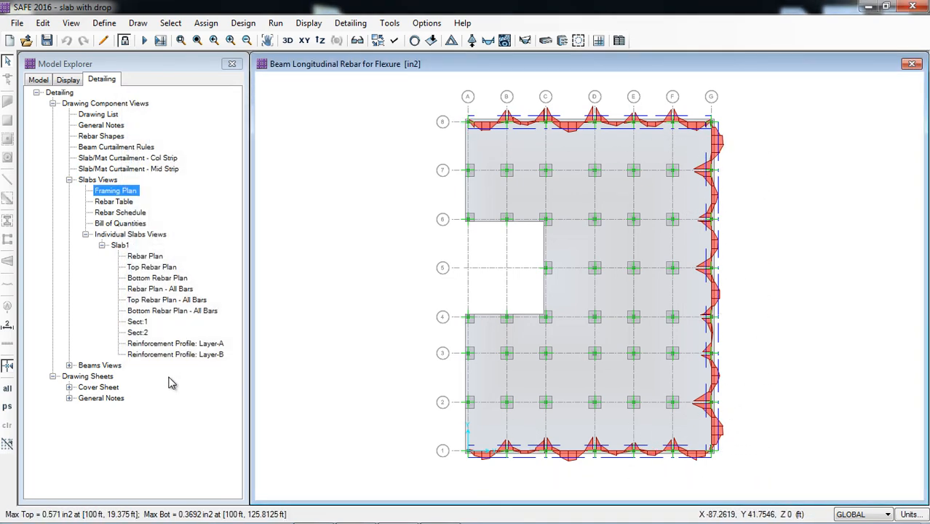
Review the beam detailing drawings by viewing the floor's beam framing and section 1 of beam CB1.
click(69, 366)
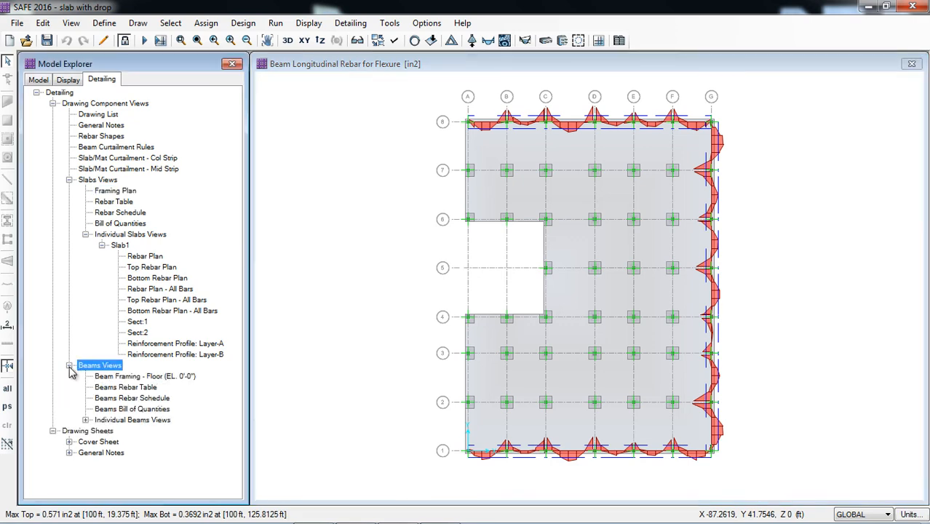
double_click(146, 380)
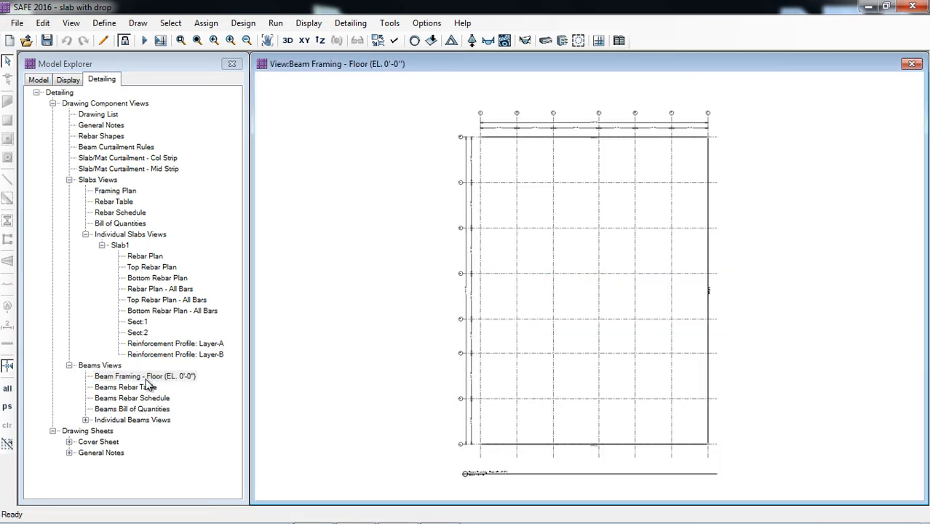
click(86, 420)
click(102, 431)
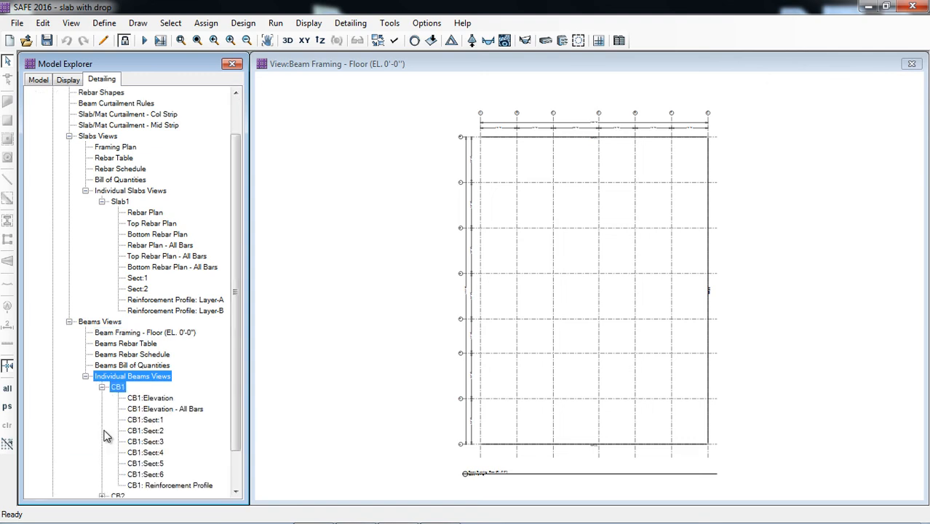
double_click(149, 422)
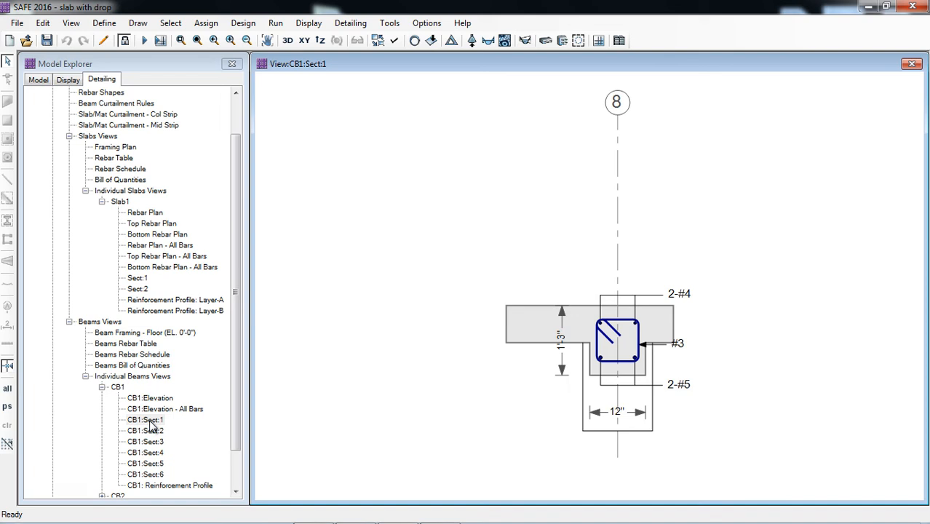
Examine the elevation drawing of beam CB1 for its longitudinal bars, stirrups and section marks.
double_click(149, 398)
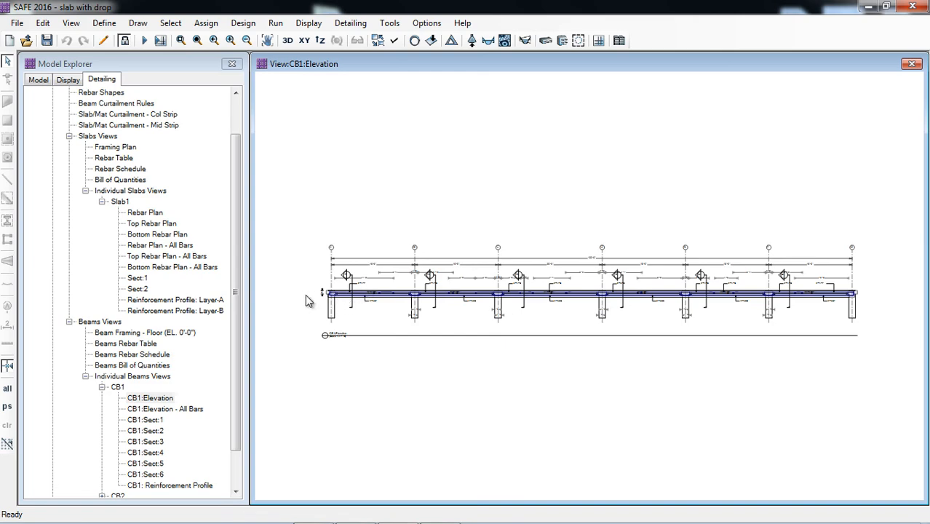
scroll(306, 297, up, 2)
scroll(361, 295, up, 3)
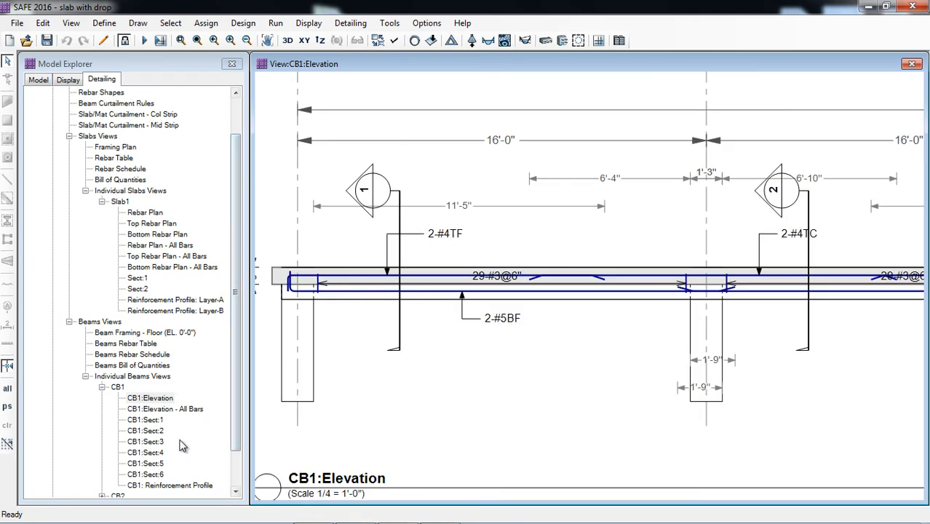
scroll(390, 360, down, 5)
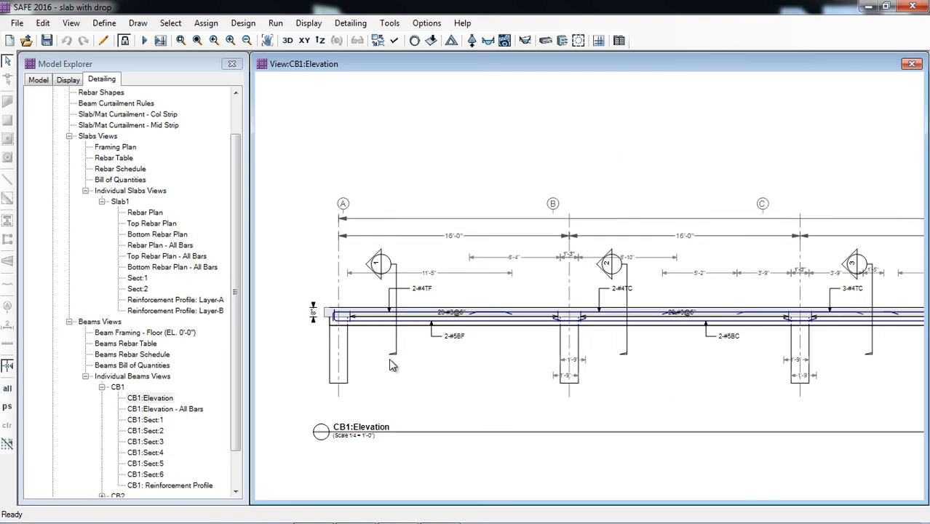
scroll(387, 355, down, 1)
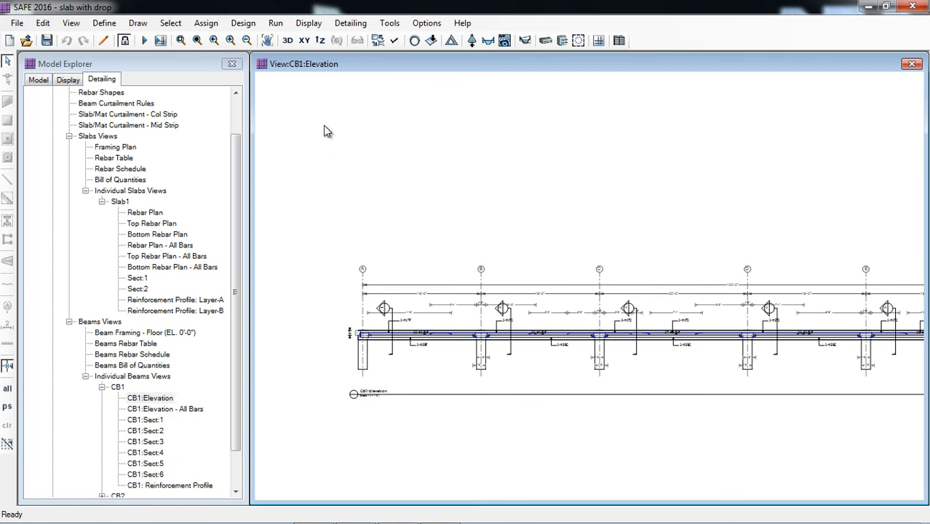
Export the CB1 elevation view as a DXF drawing to the Excercise folder and close the export settings.
right_click(498, 260)
click(539, 314)
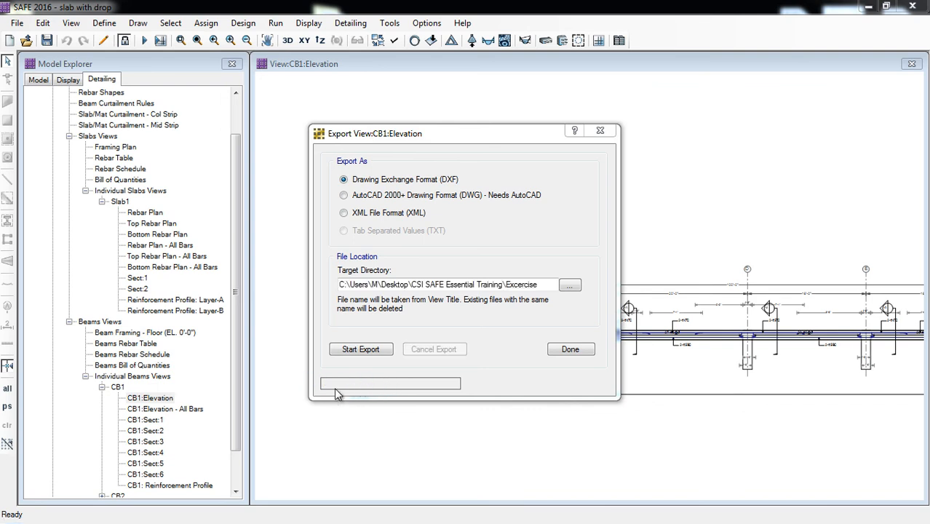
click(369, 352)
click(598, 131)
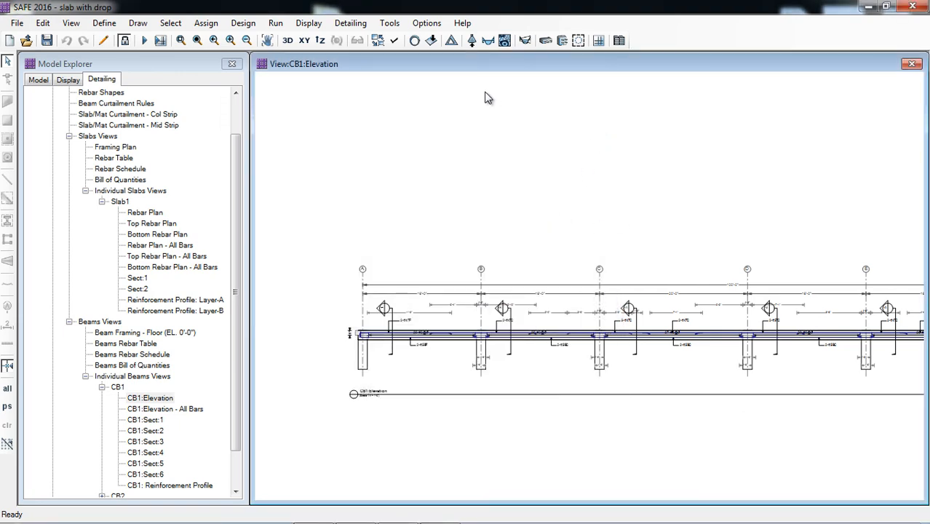